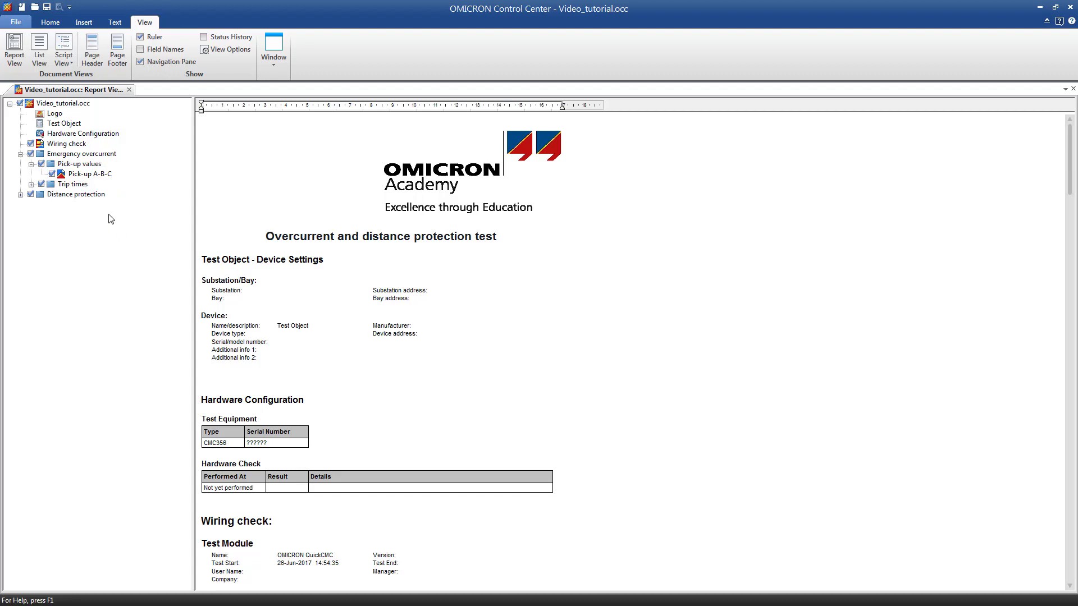
Open the Test Object editor and switch it to Advanced view.
double_click(67, 125)
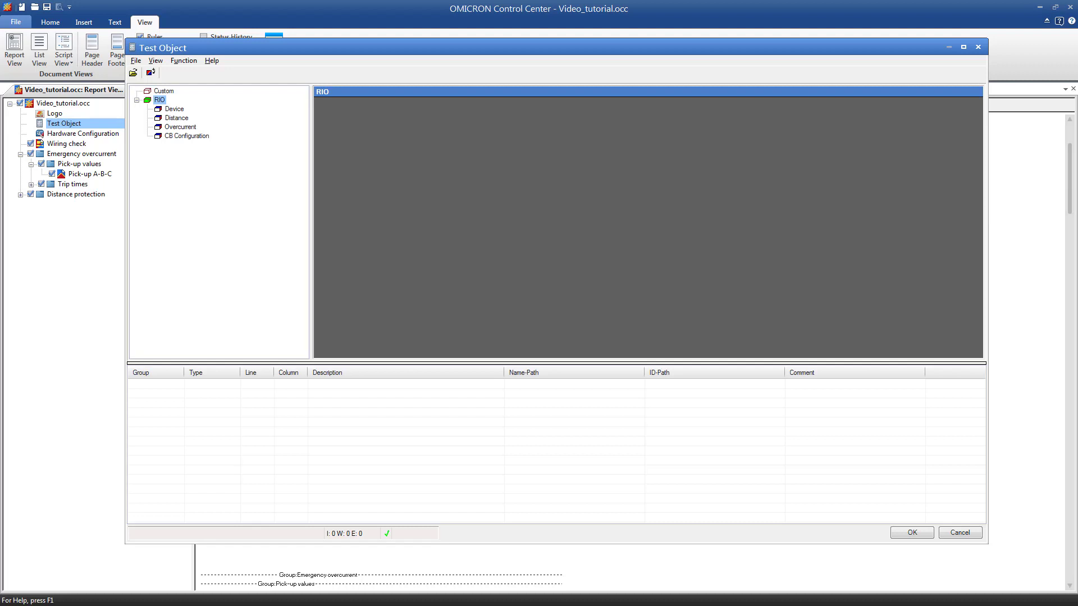
left_click(156, 61)
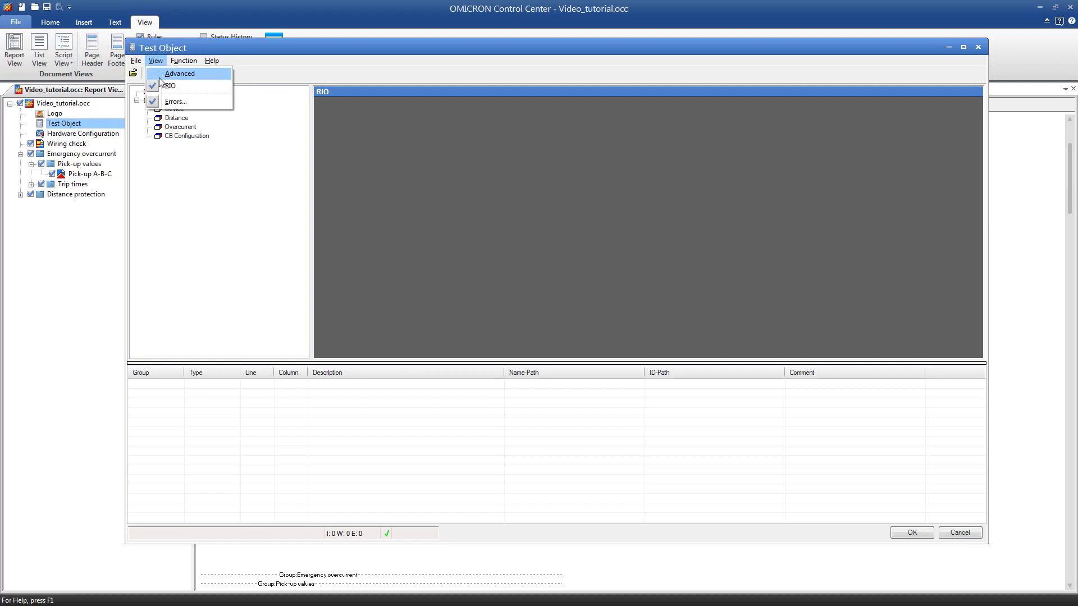
left_click(168, 74)
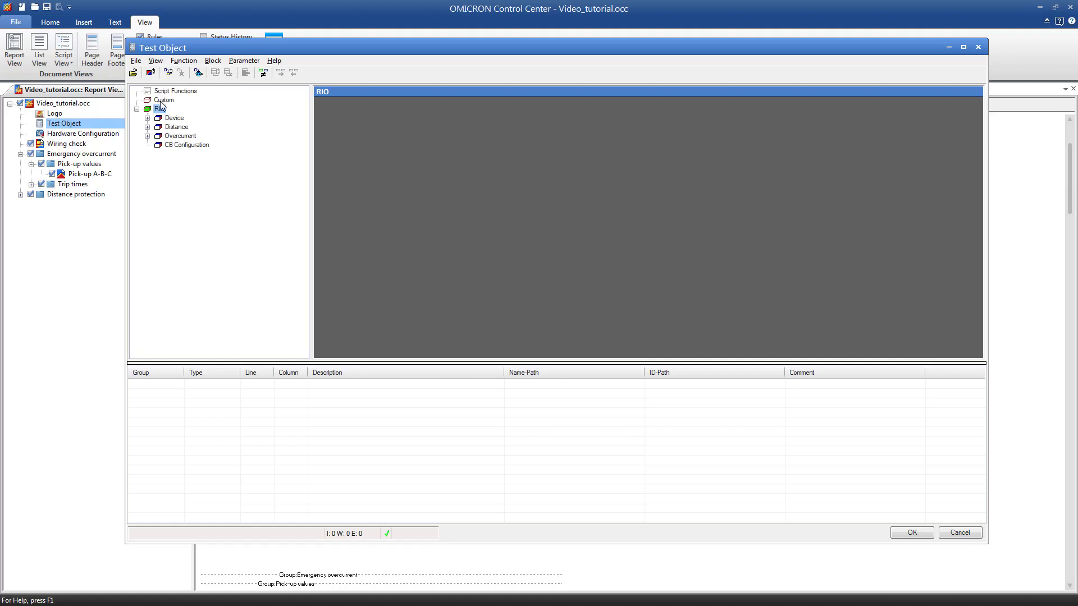
Add a new block B1 under Custom and open its details.
right_click(162, 99)
left_click(169, 137)
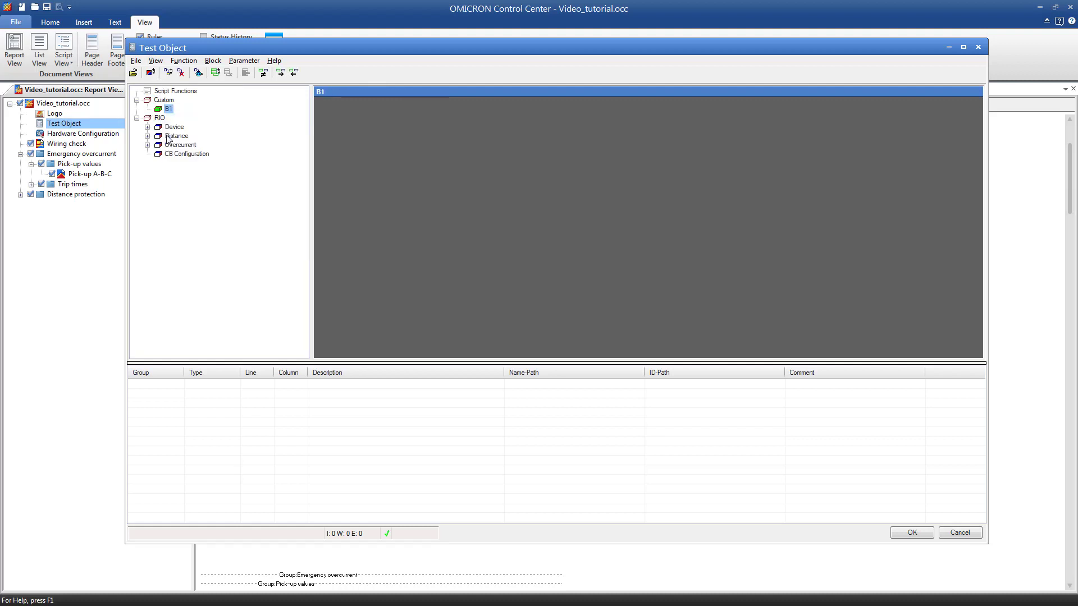
right_click(169, 113)
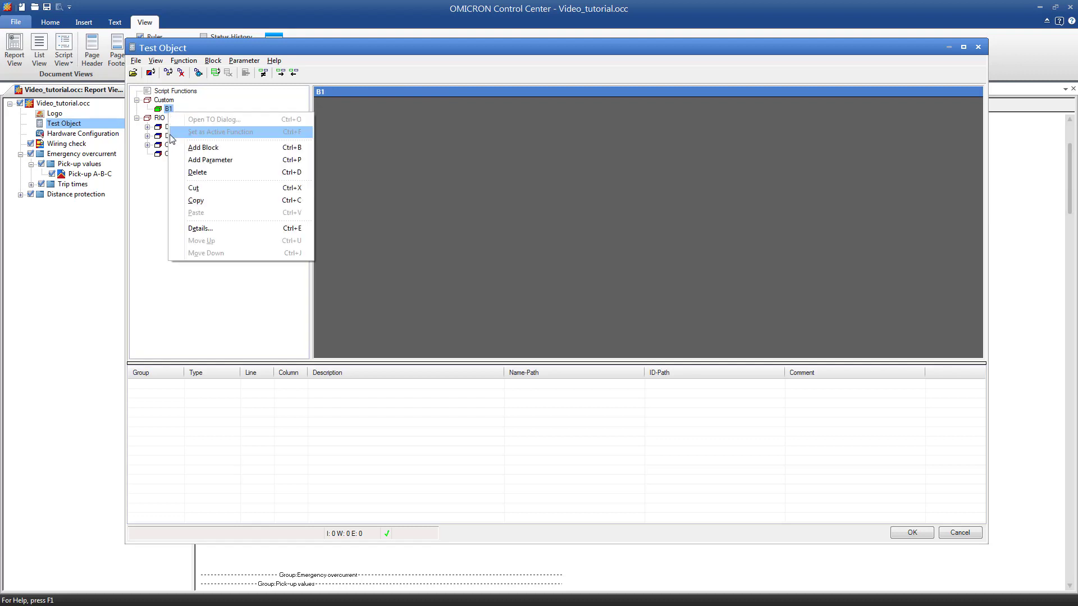
left_click(176, 228)
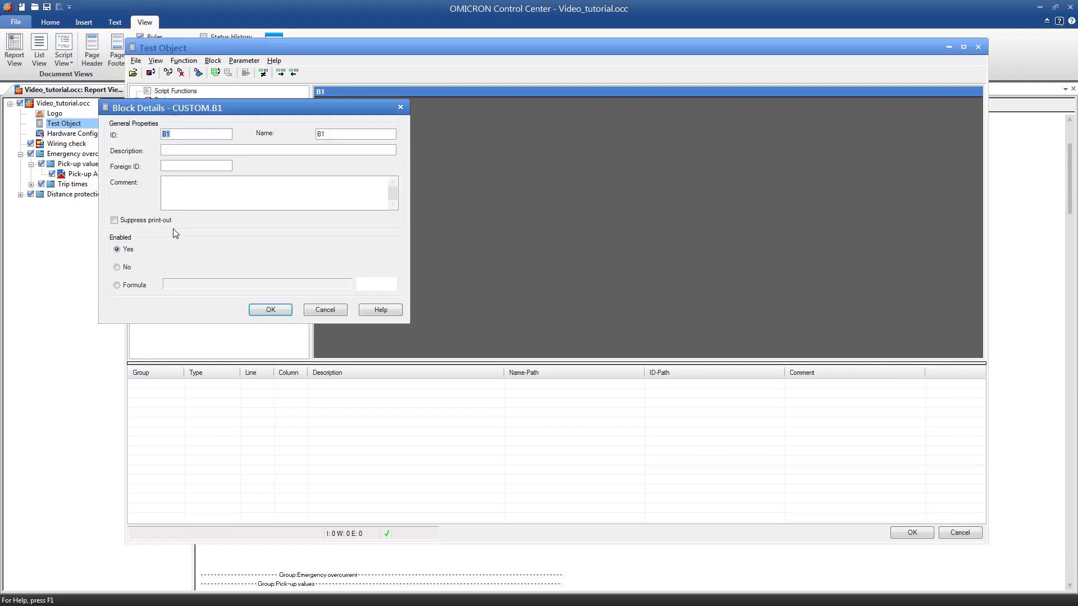
Set the block ID to BUOC, name Back-Up O/C, description 'Back-up overcurrent settings'.
left_click(220, 135)
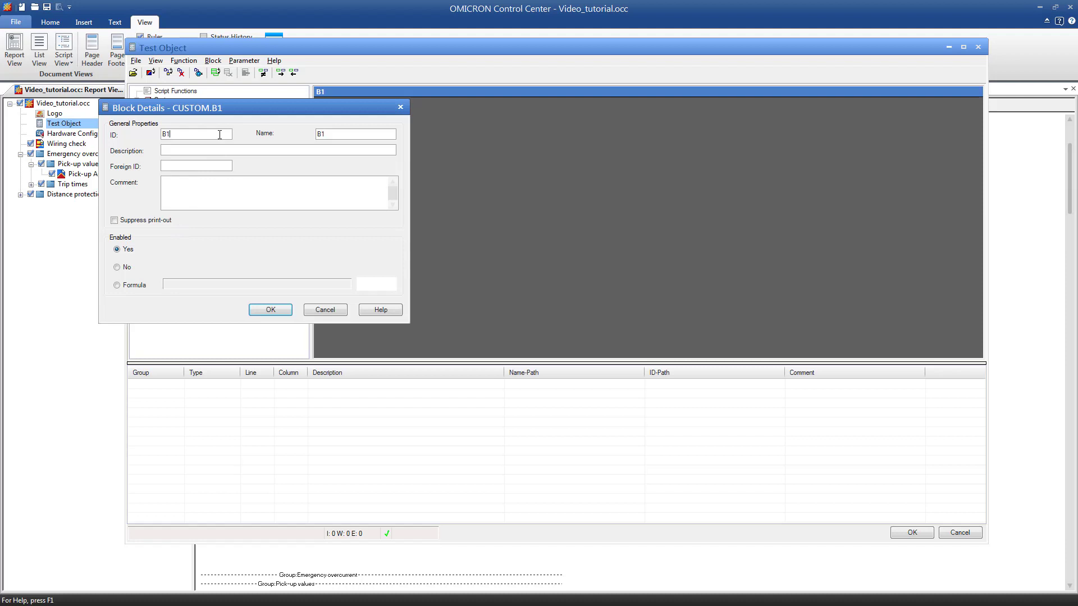
key("BackSpace")
type("UOC")
key("Tab")
type("Back-Up O/C")
key("Tab")
type("Back-up overcurrent settings")
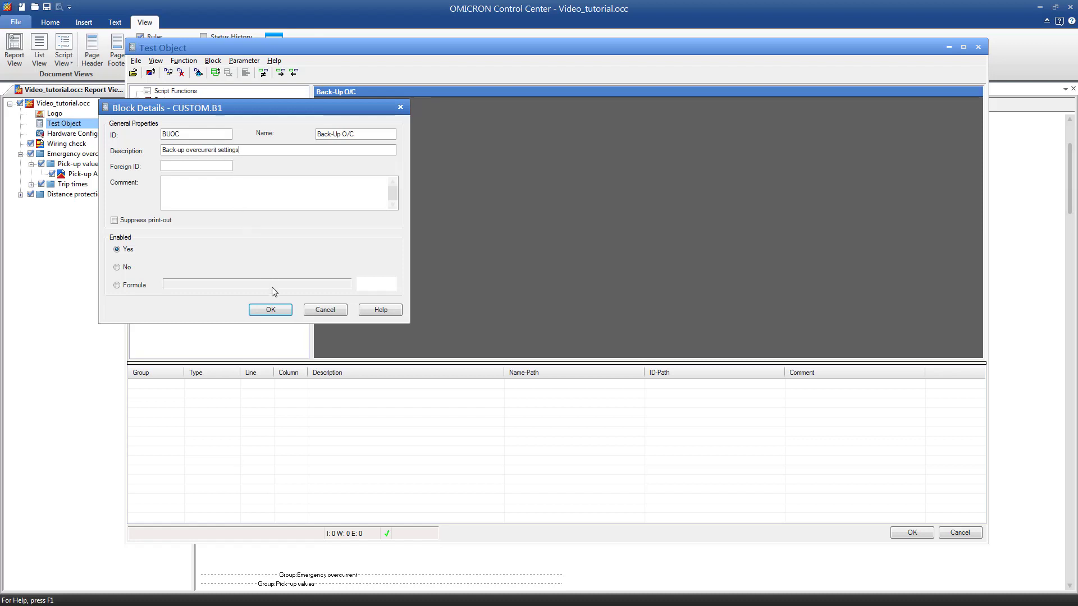
Add a Real-type parameter P1 (value 0.00) to the Back-Up O/C block.
left_click(281, 315)
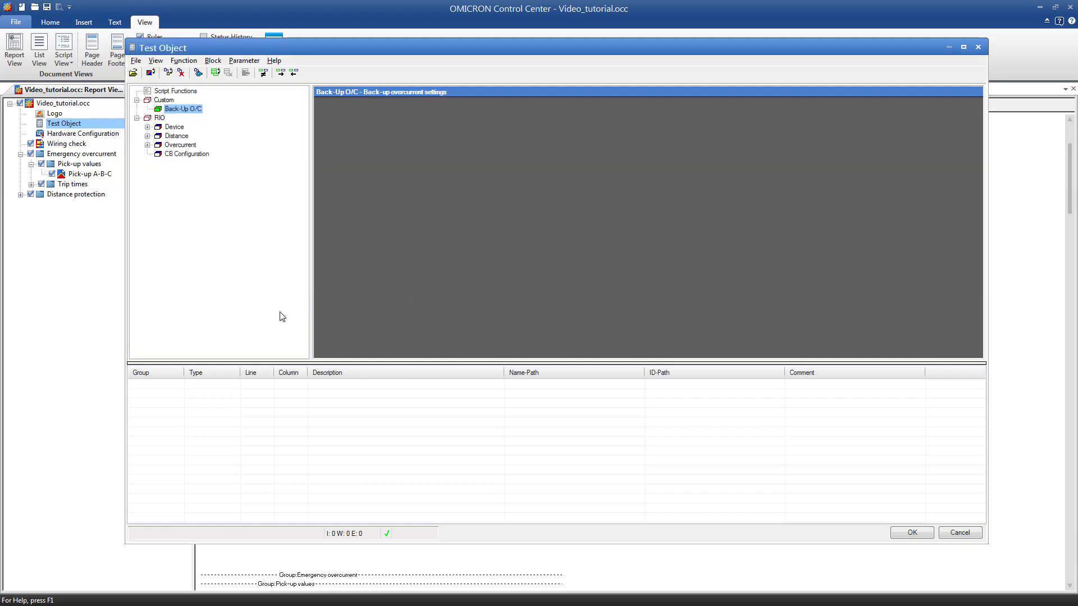
right_click(194, 113)
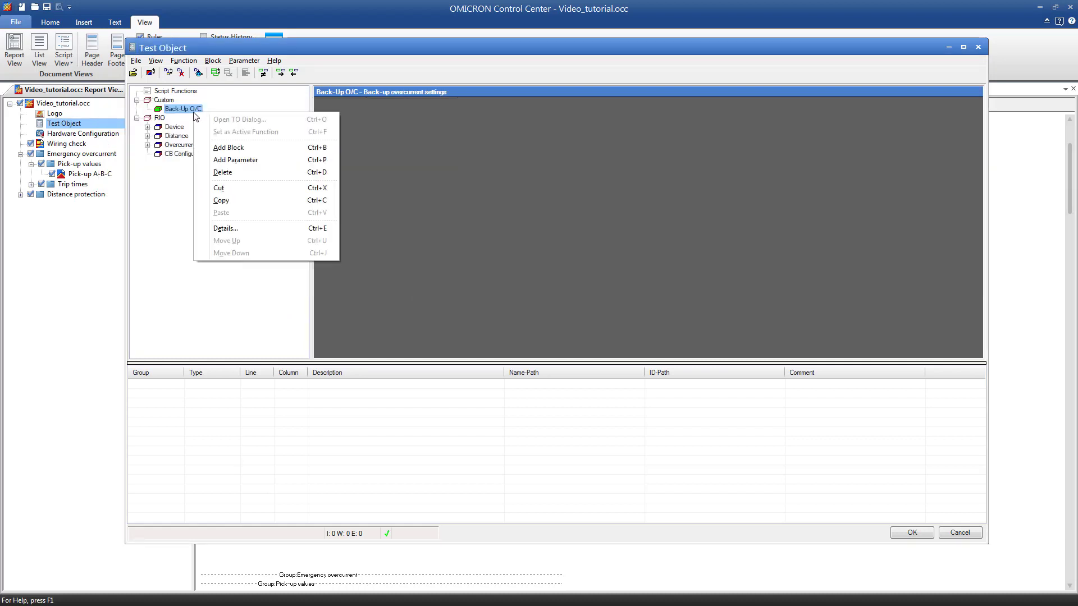
left_click(207, 160)
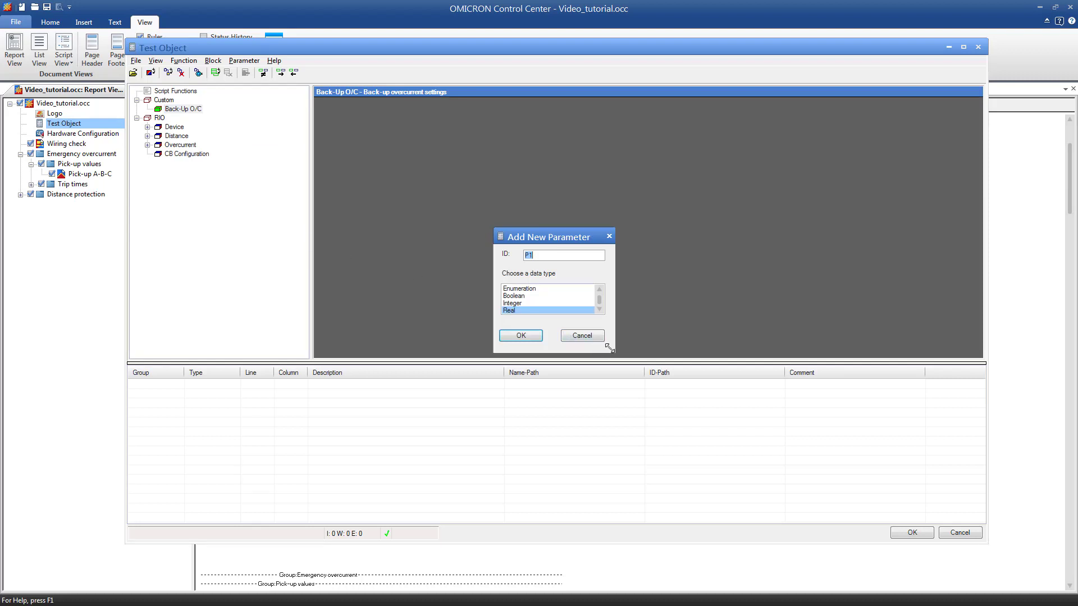
left_click_drag(610, 354, 639, 386)
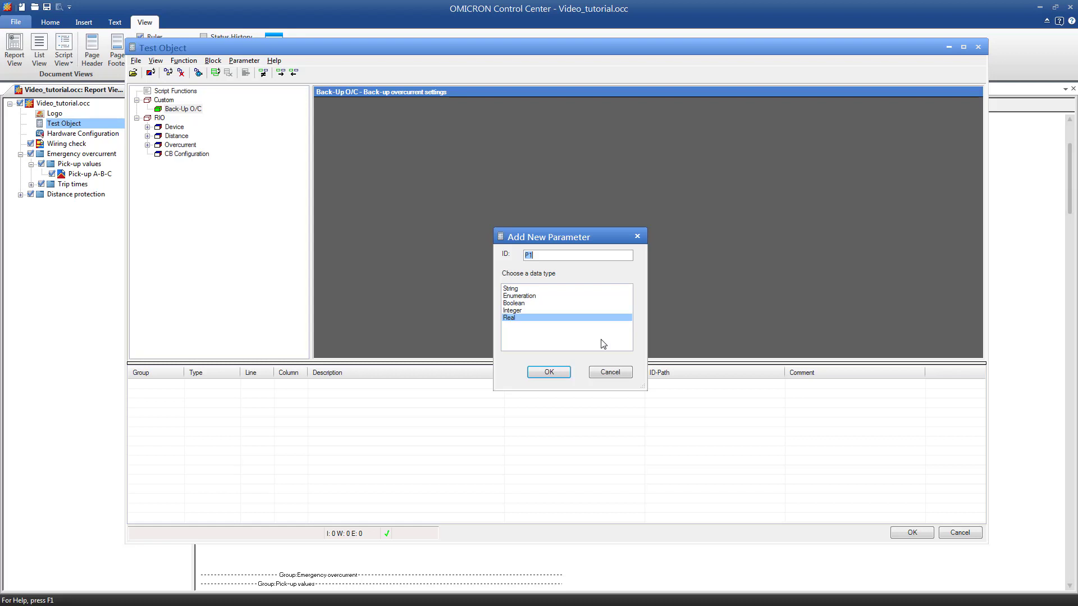
left_click(587, 324)
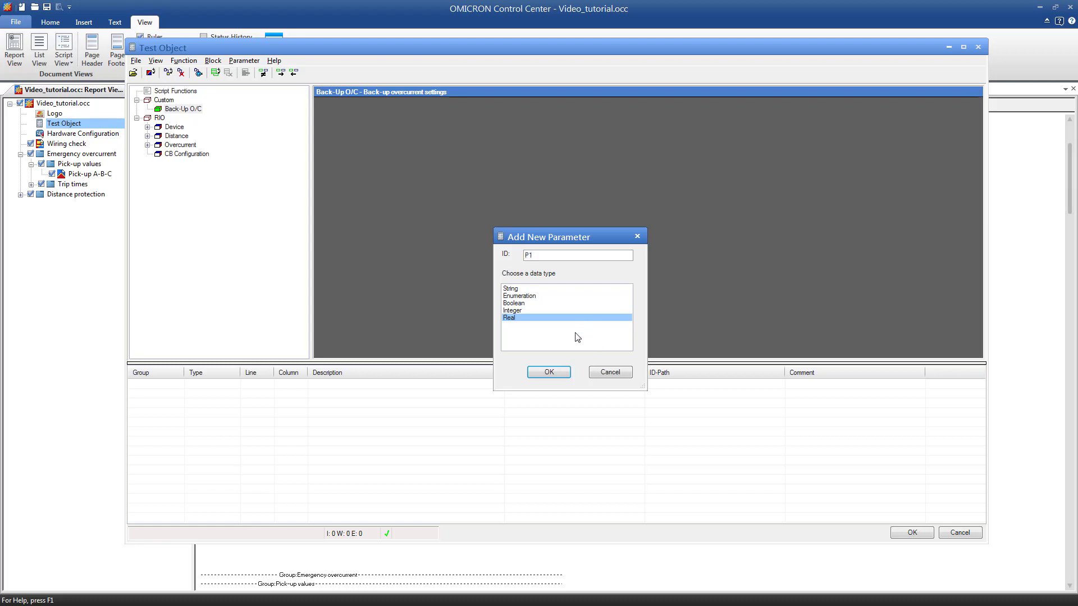
left_click(563, 374)
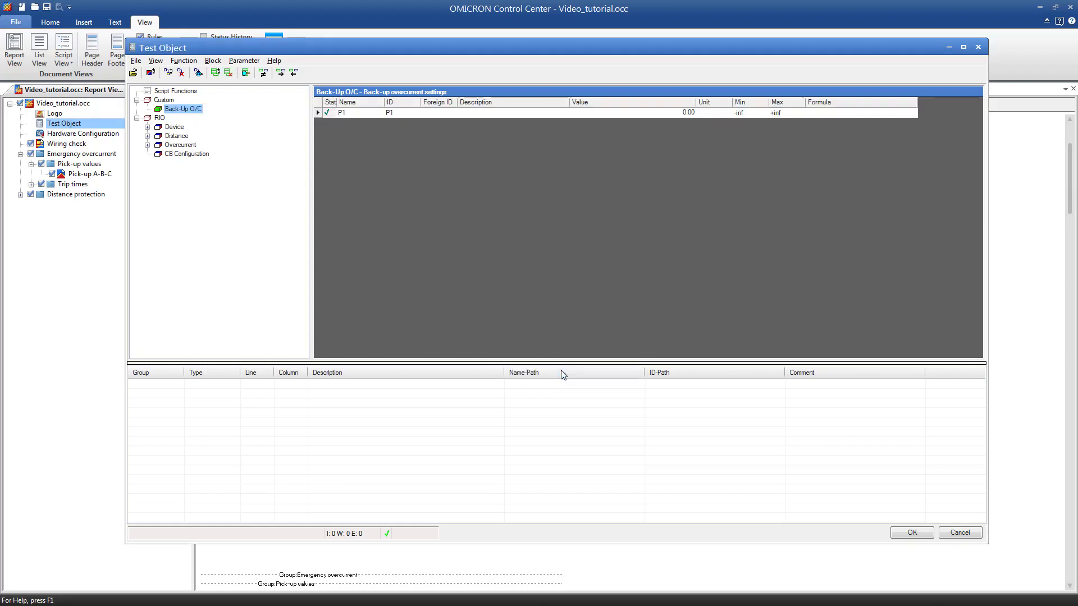
Change parameter P1 to ID I_PICKUP, name I>, description 'Back-up overcurrent pick-up value'.
double_click(319, 113)
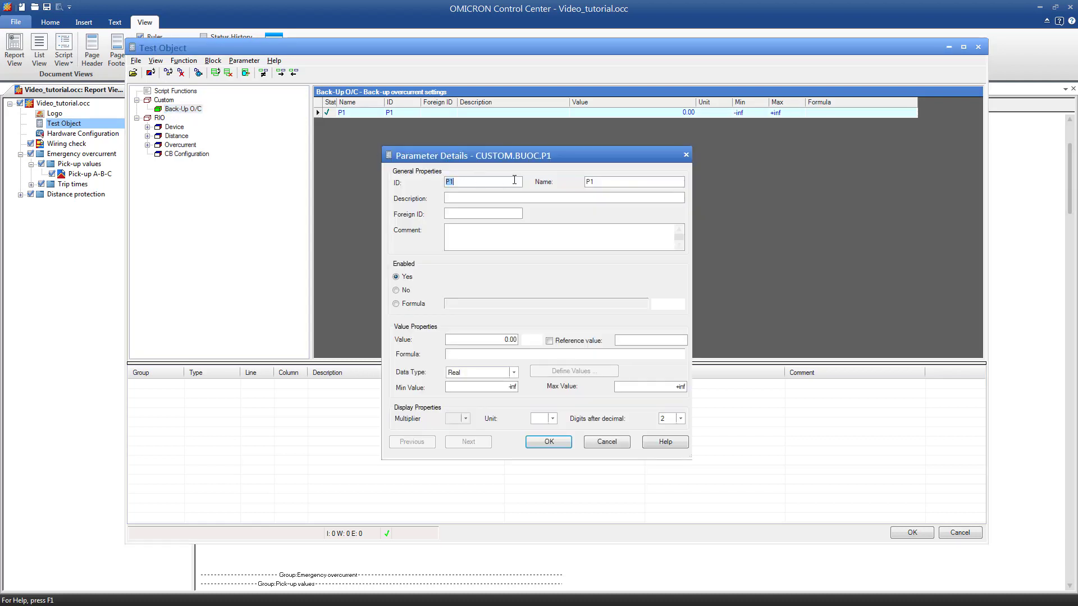
left_click(515, 179)
key("BackSpace")
key("BackSpace")
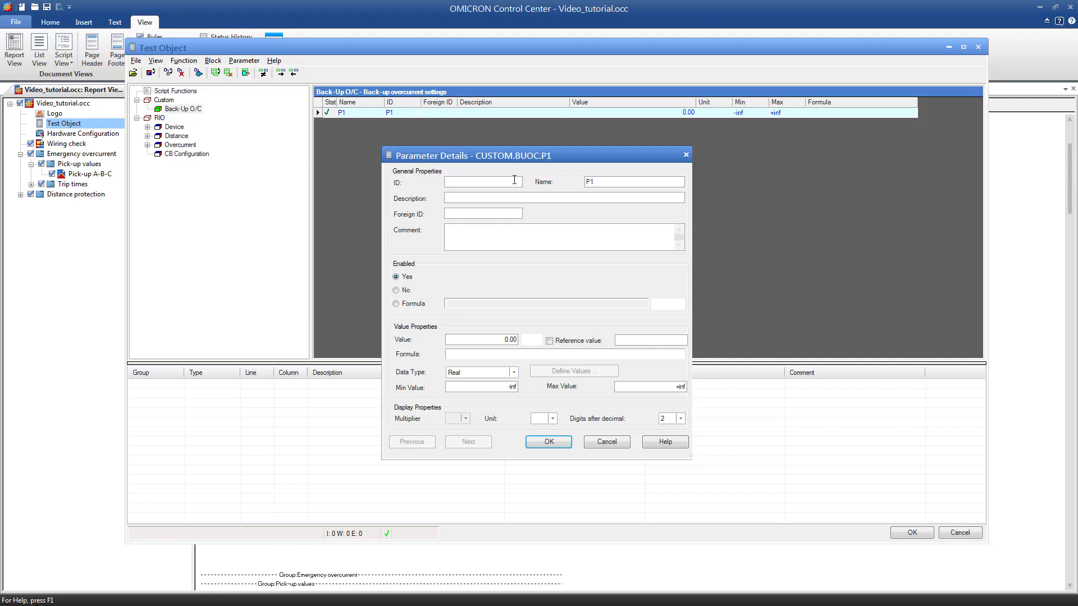
type("I_PICKUP")
key("Tab")
key("BackSpace")
type("I>")
key("Tab")
type("Back-up overcurrent pick-up value")
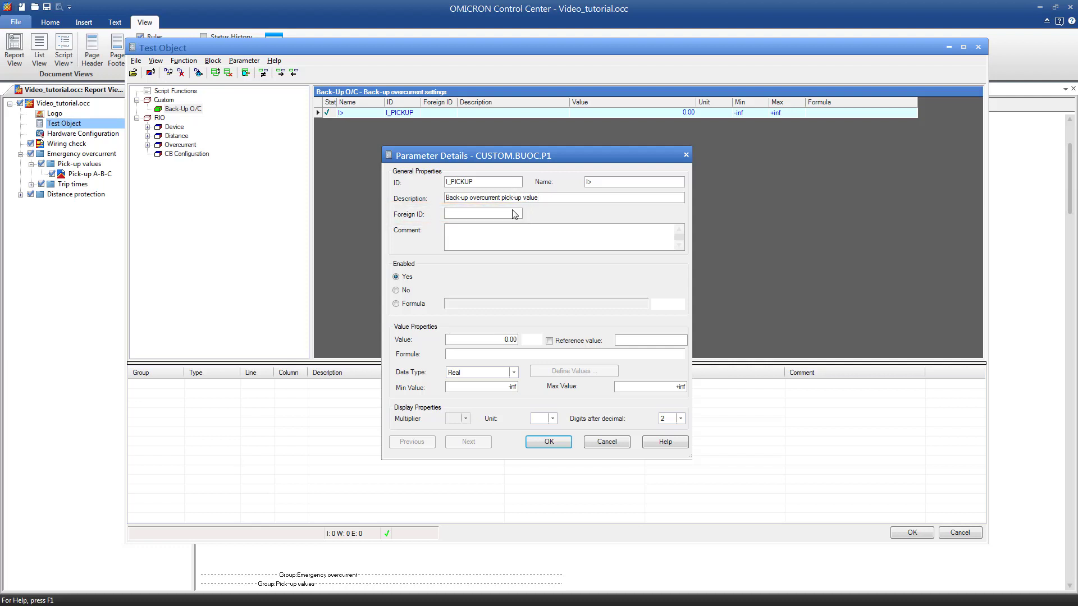
Set the I> value to 1.8 with unit A and confirm the parameter.
double_click(519, 340)
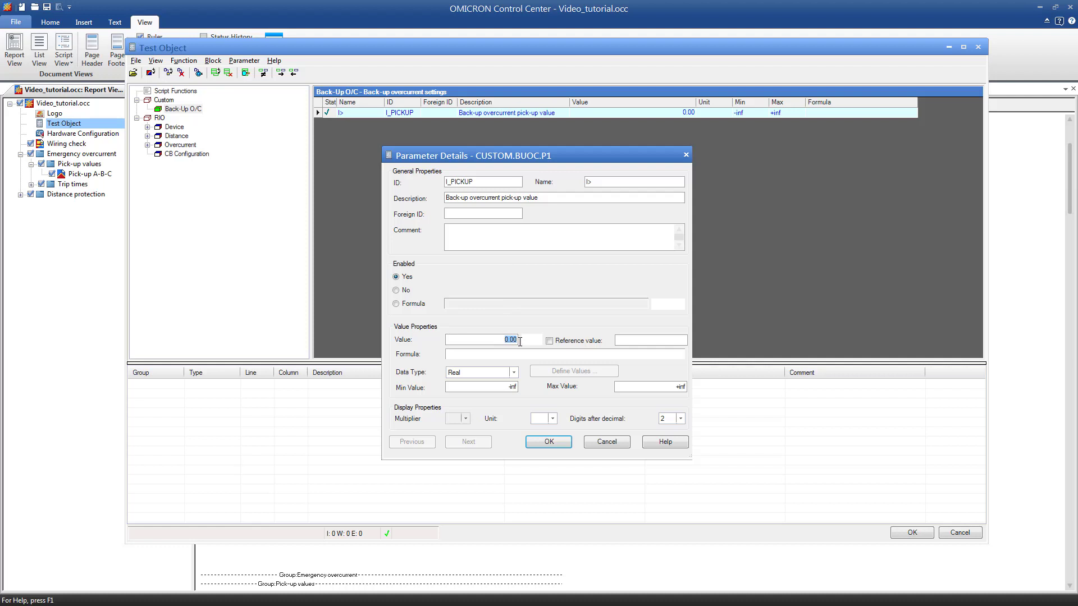
type("1.8")
left_click(552, 419)
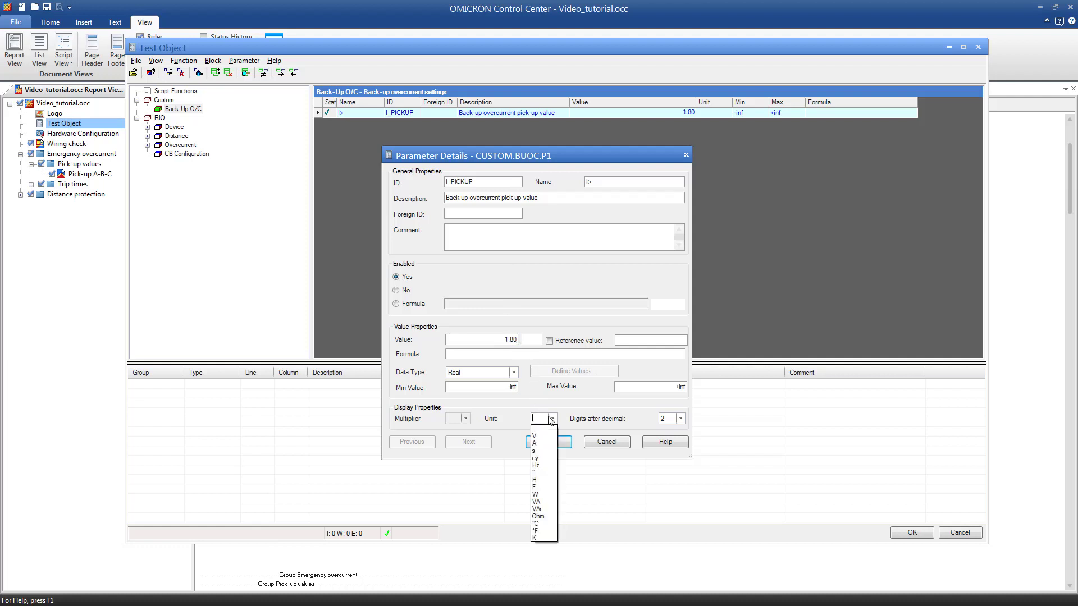
left_click(549, 443)
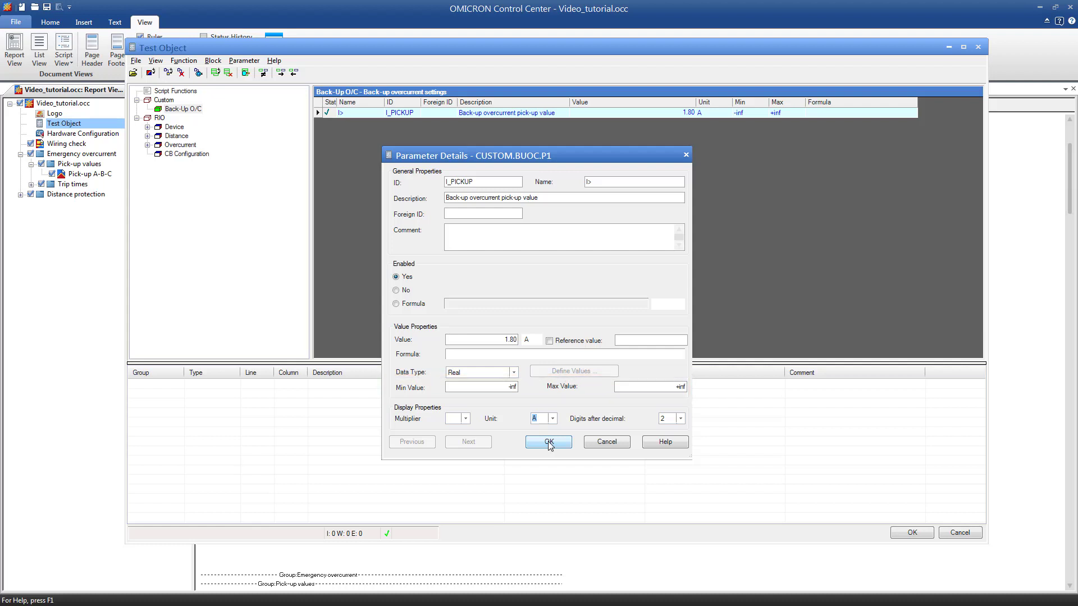
left_click(550, 444)
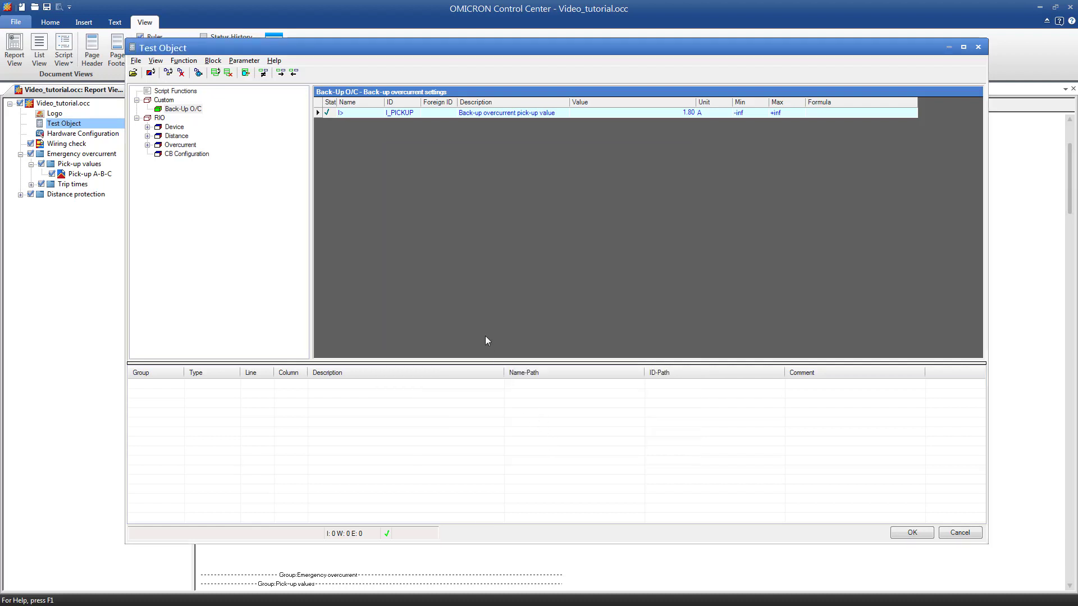
Add a second parameter with ID TOL_A, name Tol (A), description 'Tolerance in Amps'.
right_click(330, 115)
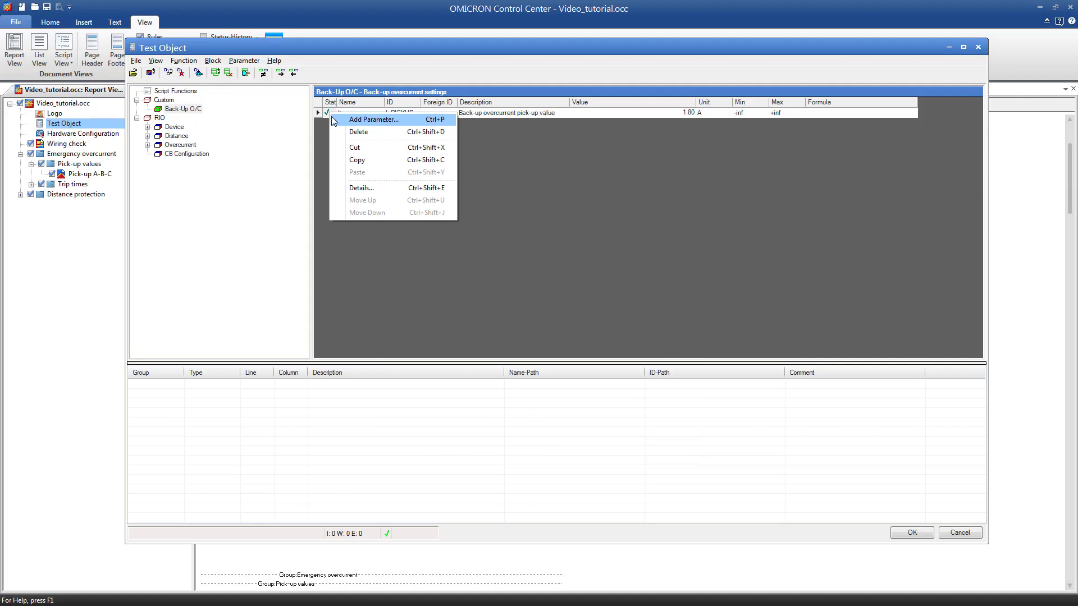
left_click(336, 115)
left_click(521, 335)
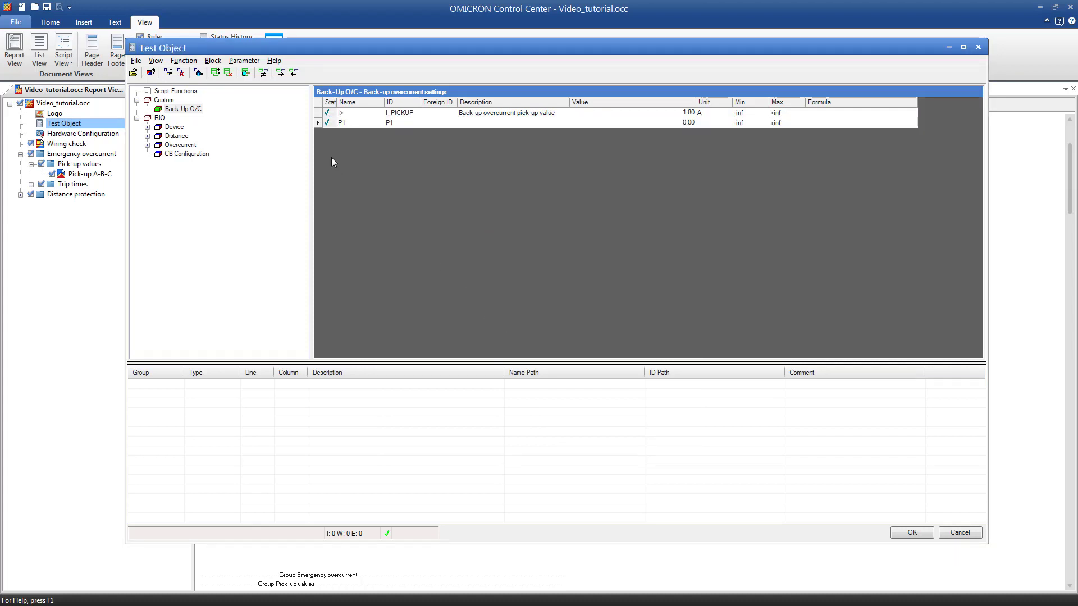
type("TO")
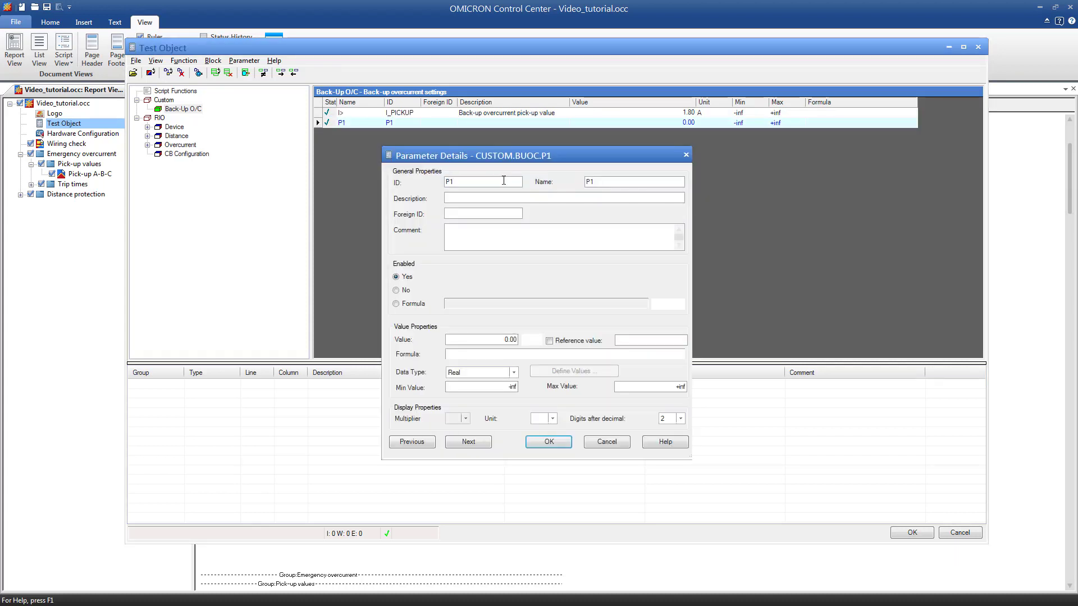
type("L_A")
key("Tab")
type("Tol (A)")
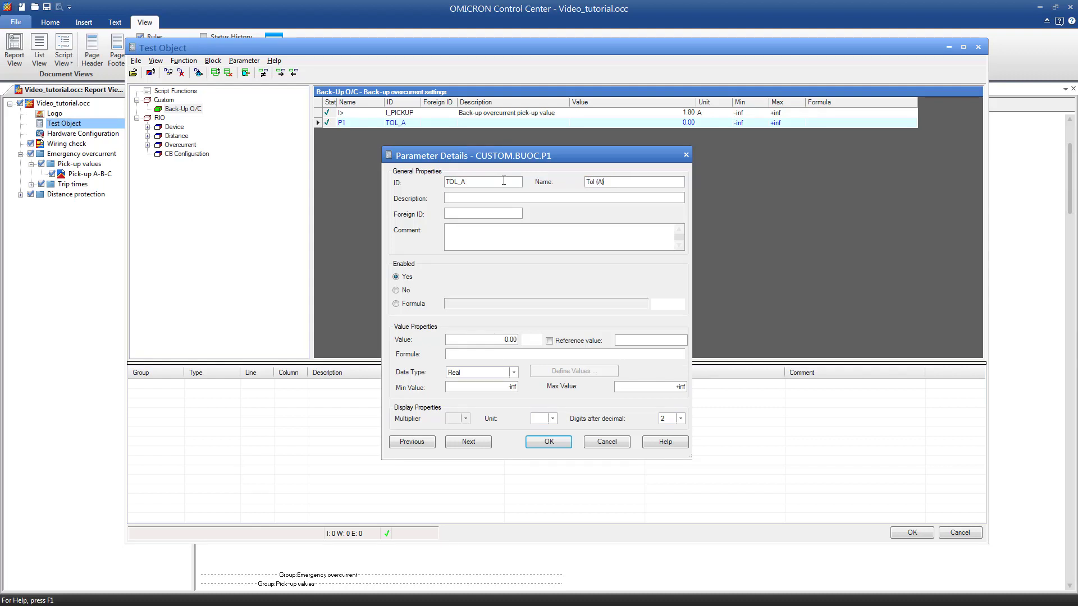
key("Tab")
type("Tolerance in")
Give Tol (A) the formula I_PICKUP*0.05 by referencing the I> parameter.
right_click(463, 356)
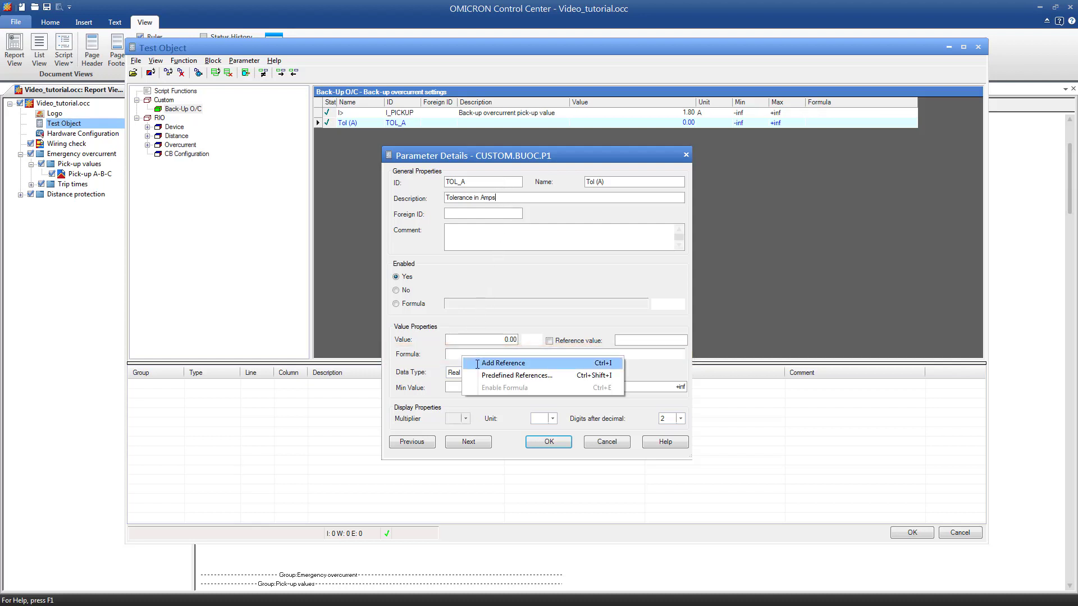
left_click(494, 360)
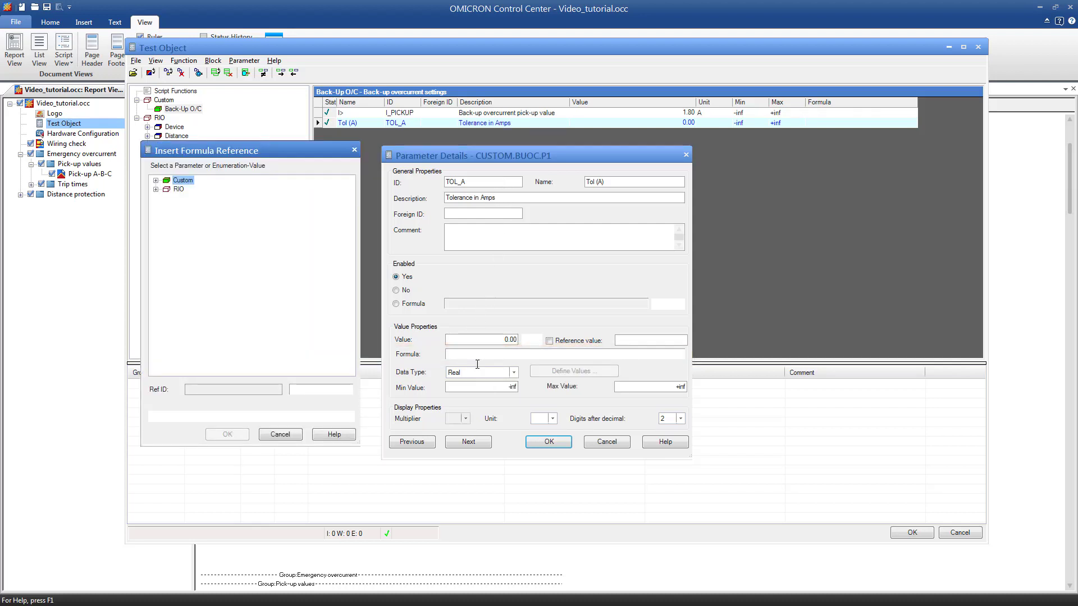
left_click(156, 180)
left_click(167, 189)
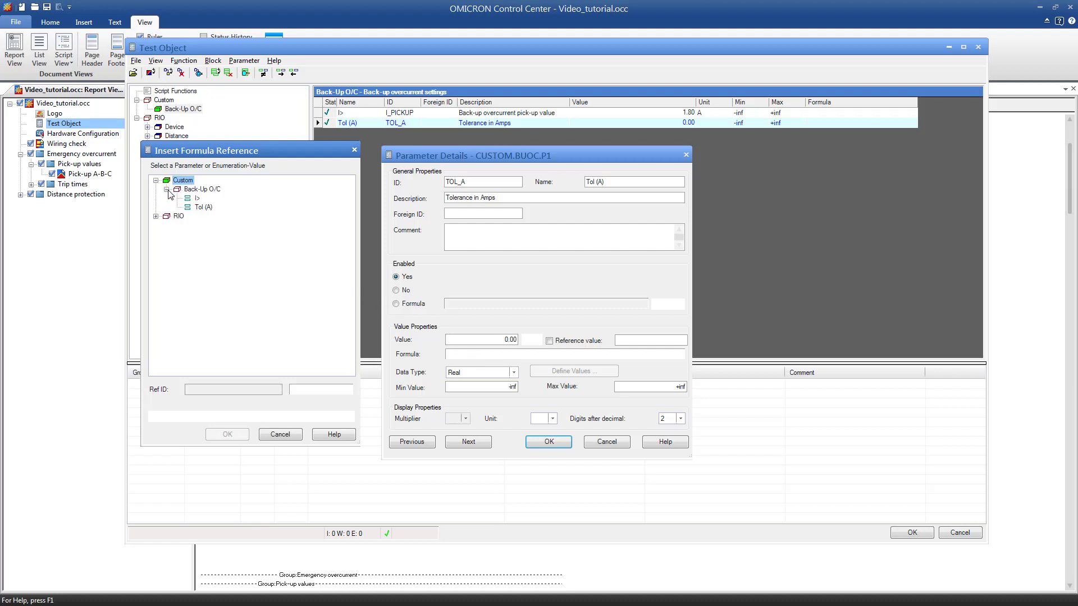
left_click(197, 198)
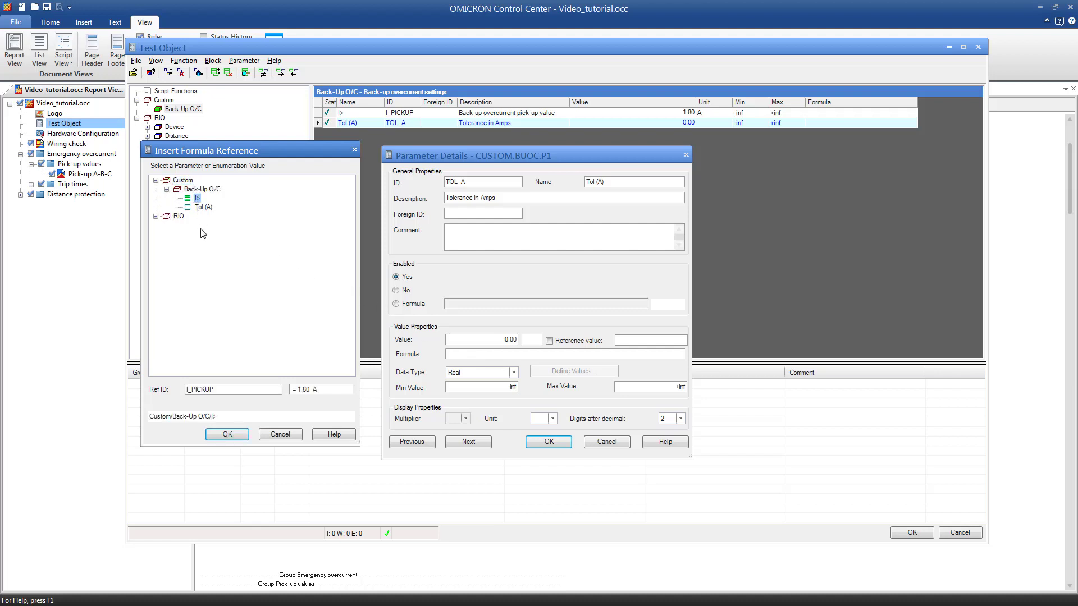
left_click(236, 436)
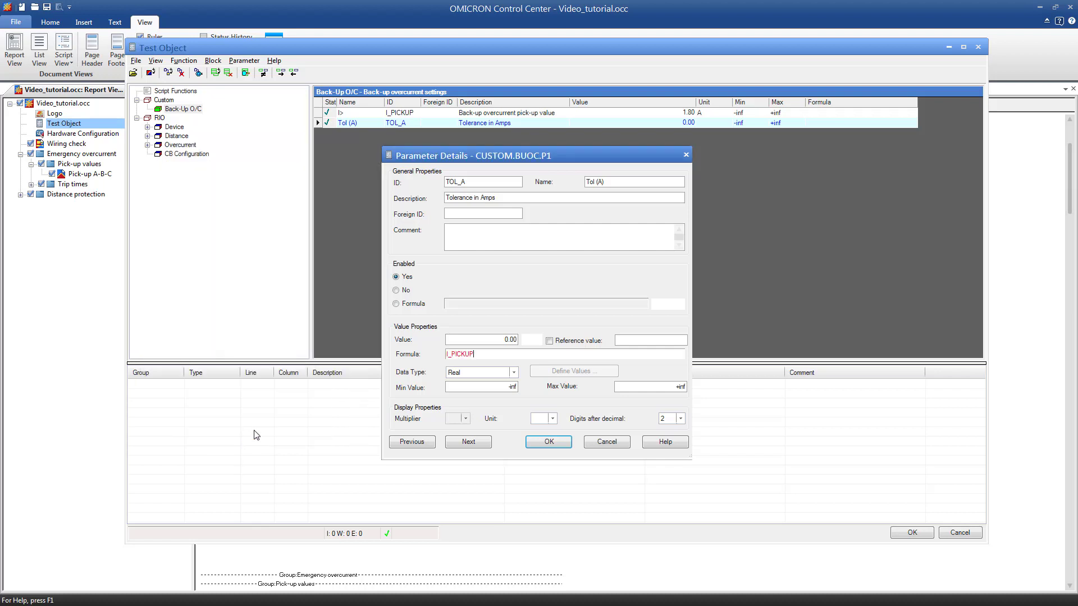
left_click(509, 352)
type("*0.05")
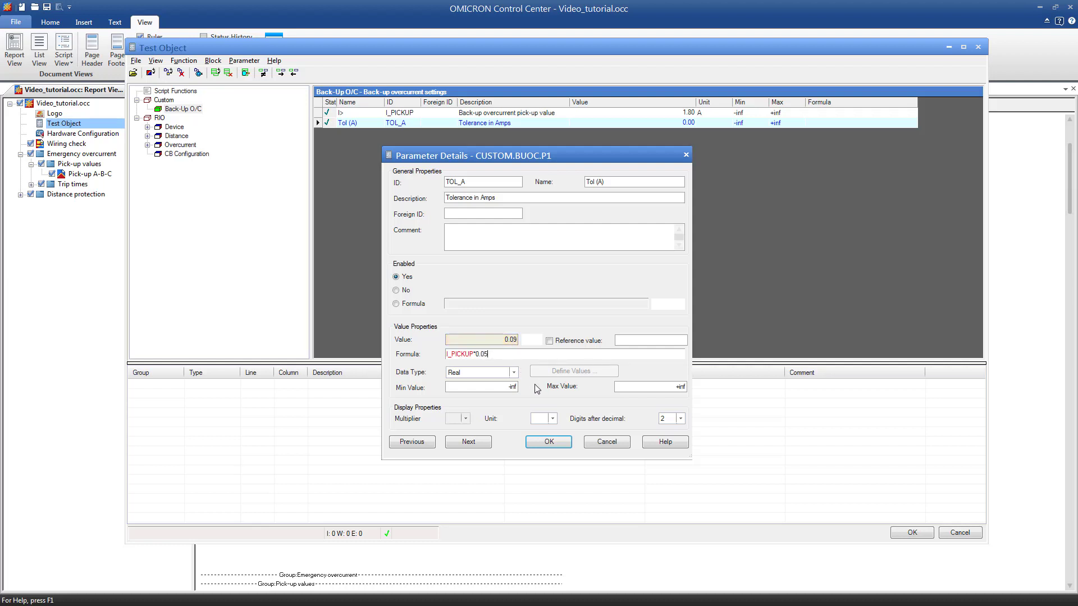
left_click(552, 418)
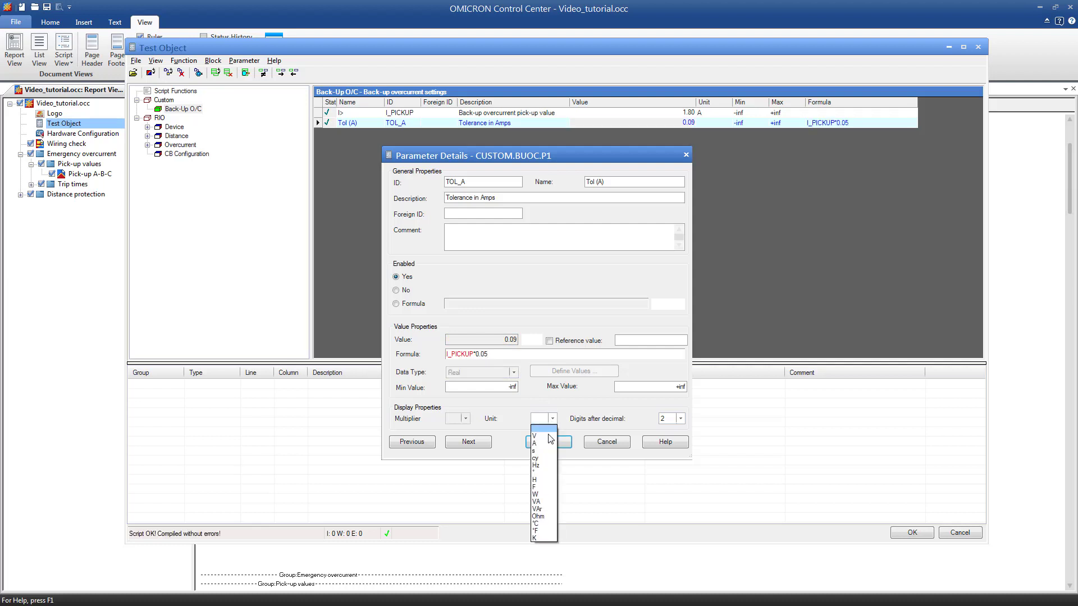
Set the tolerance unit to mA, confirm it, and close the Test Object keeping changes.
left_click(542, 439)
left_click(466, 418)
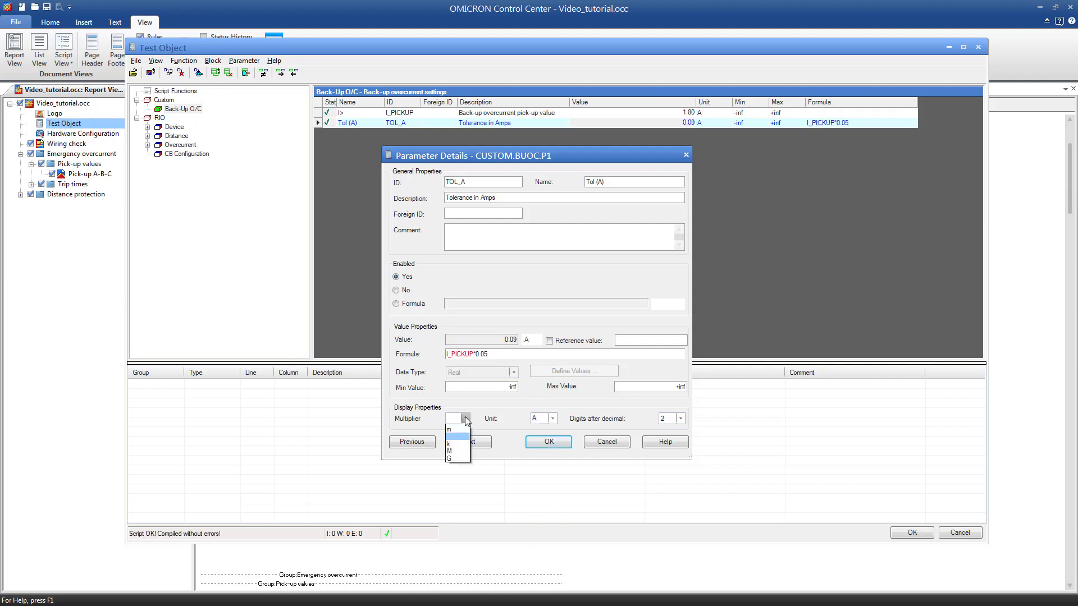
left_click(465, 443)
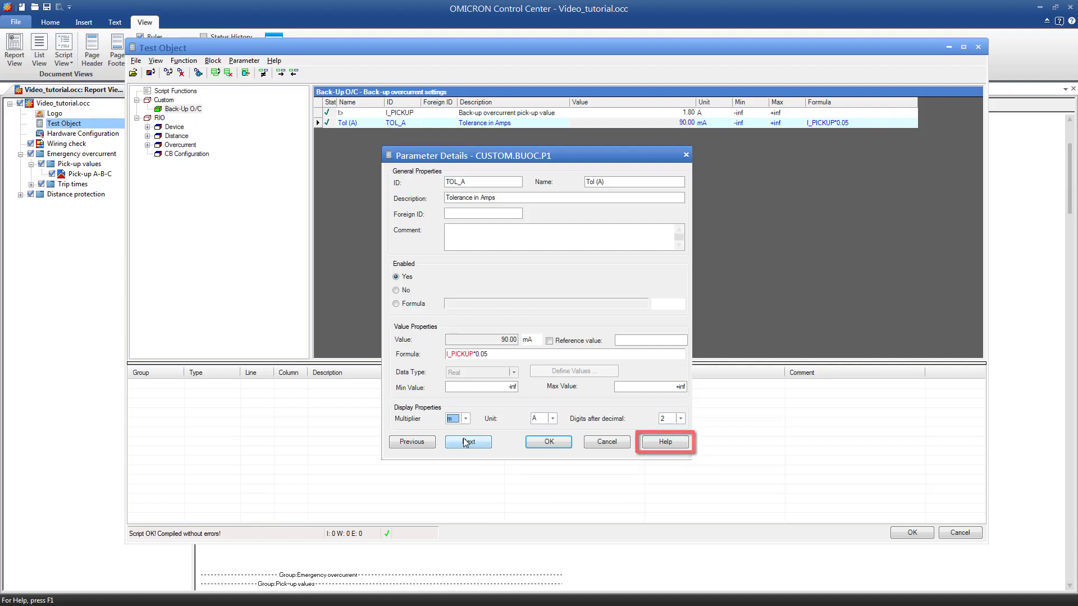
left_click(536, 444)
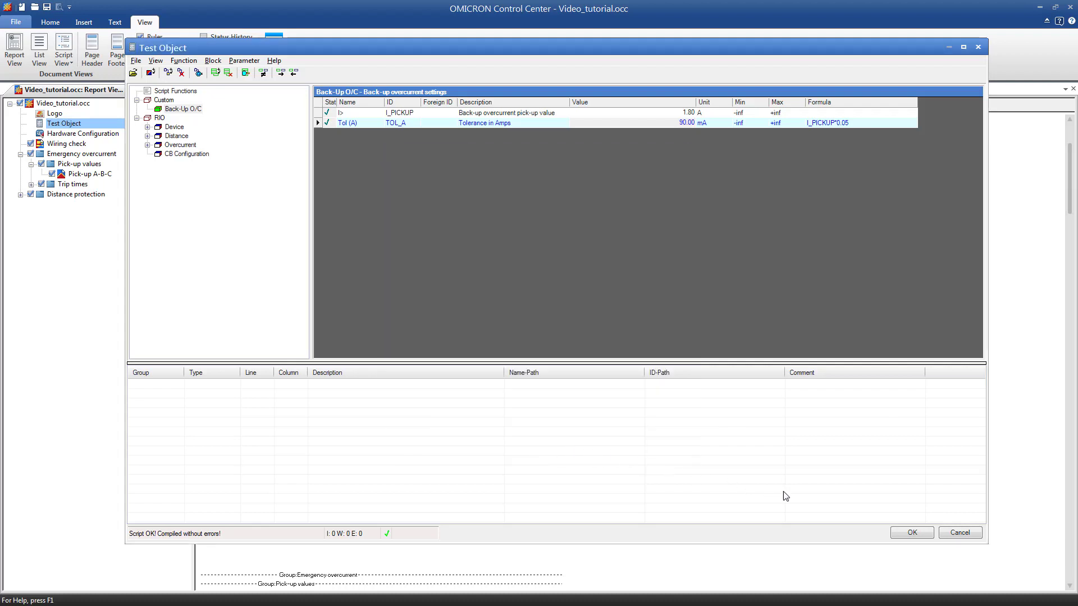
left_click(903, 536)
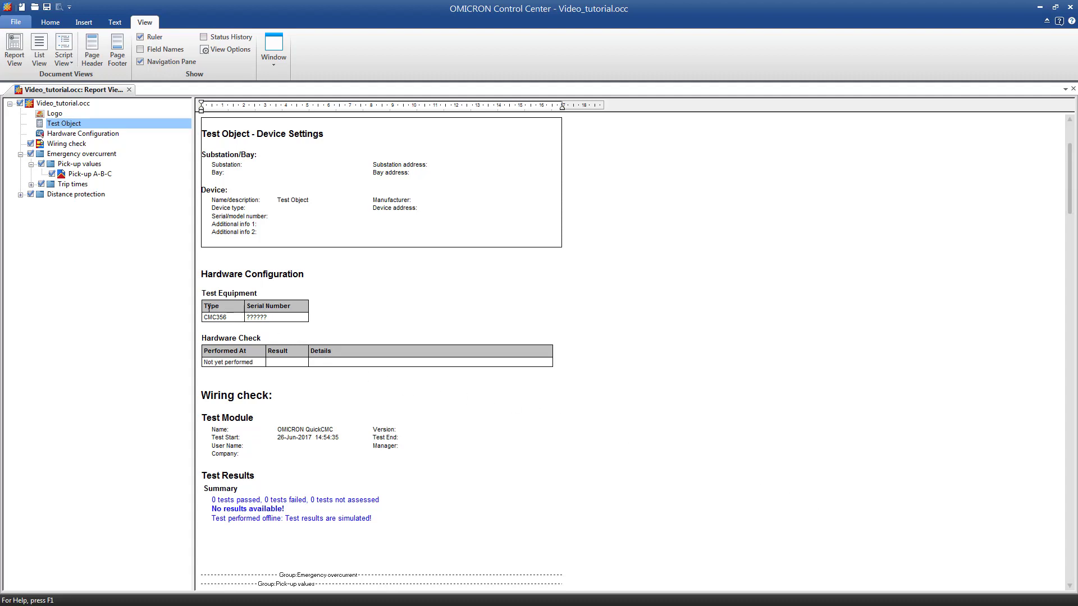
Open the Pick-up A-B-C test in the Ramping module.
left_click(90, 175)
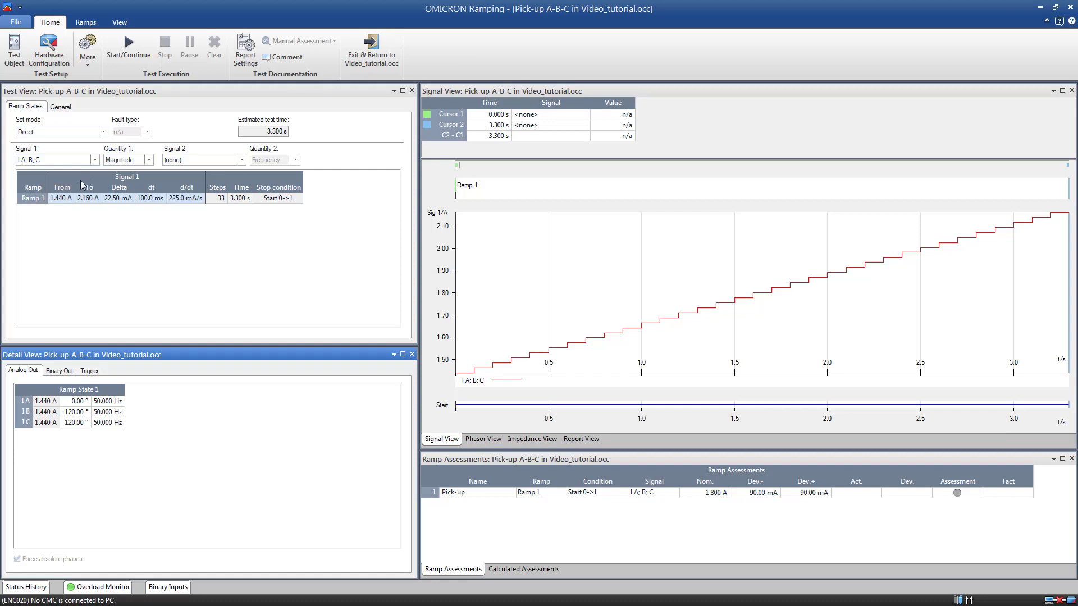
Link the ramp's From value to Custom > Back-Up O/C > I> with factor 0.8.
right_click(63, 200)
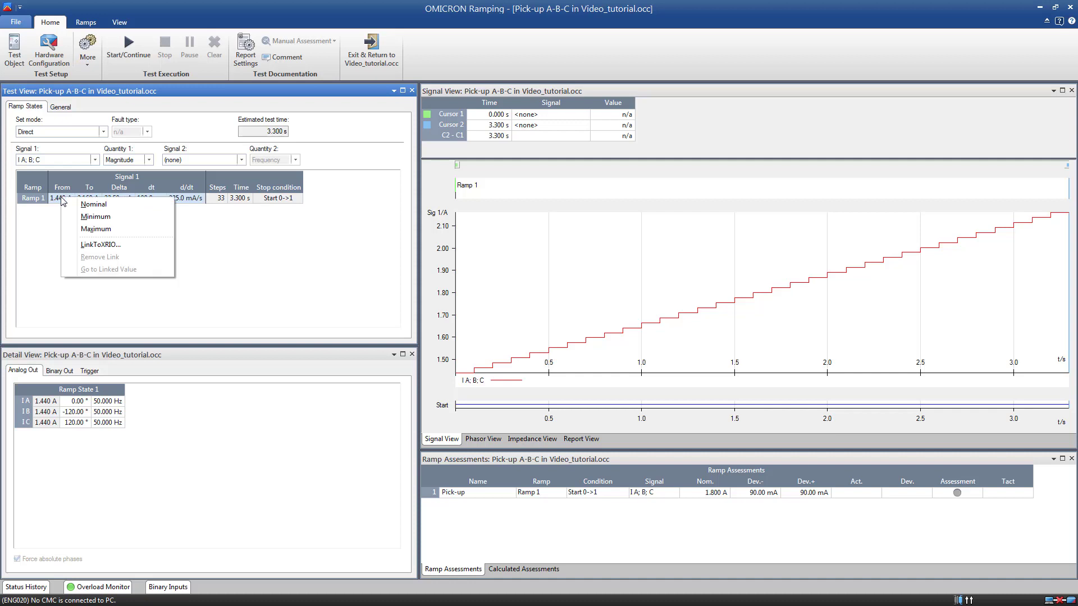
left_click(79, 245)
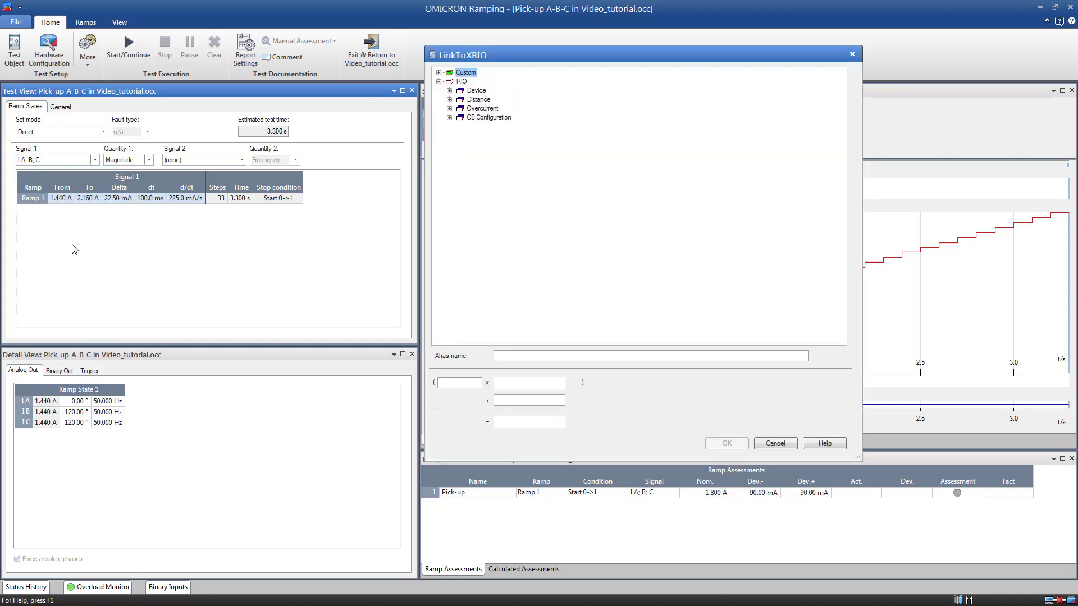
left_click(439, 73)
left_click(449, 81)
left_click(472, 93)
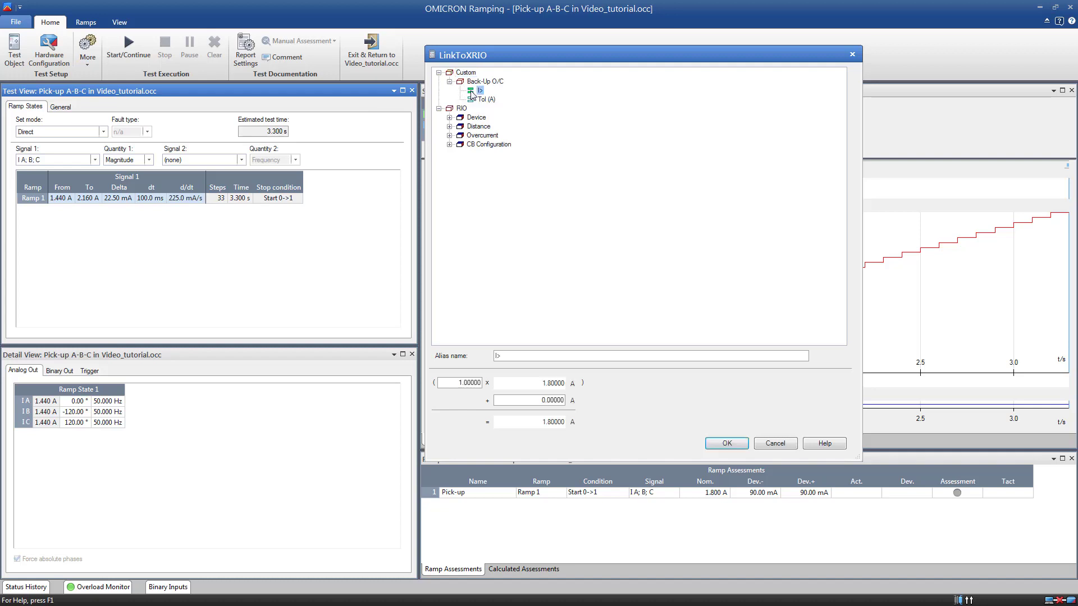
left_click(460, 382)
left_click_drag(459, 383, 489, 390)
type("0.8")
left_click(713, 444)
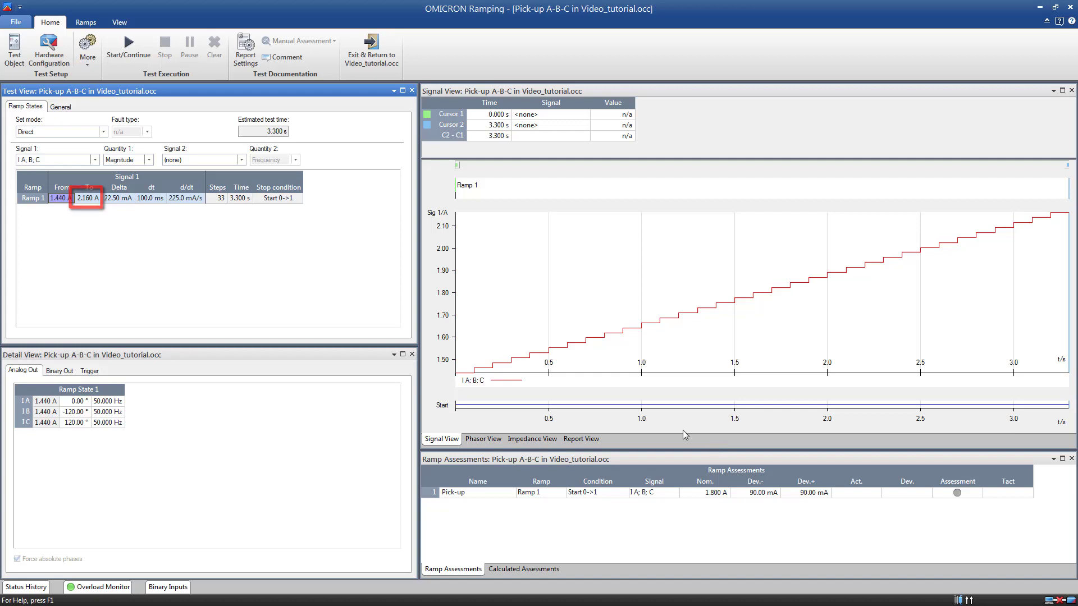
Link the ramp's To value to I> with factor 1.2 (2.160 A).
right_click(95, 202)
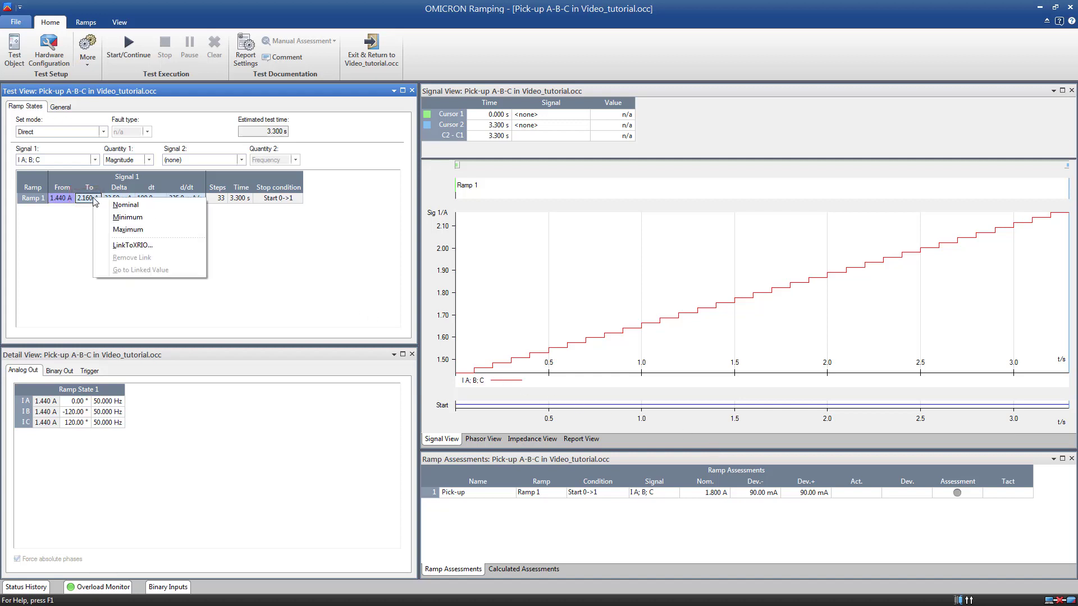
left_click(101, 246)
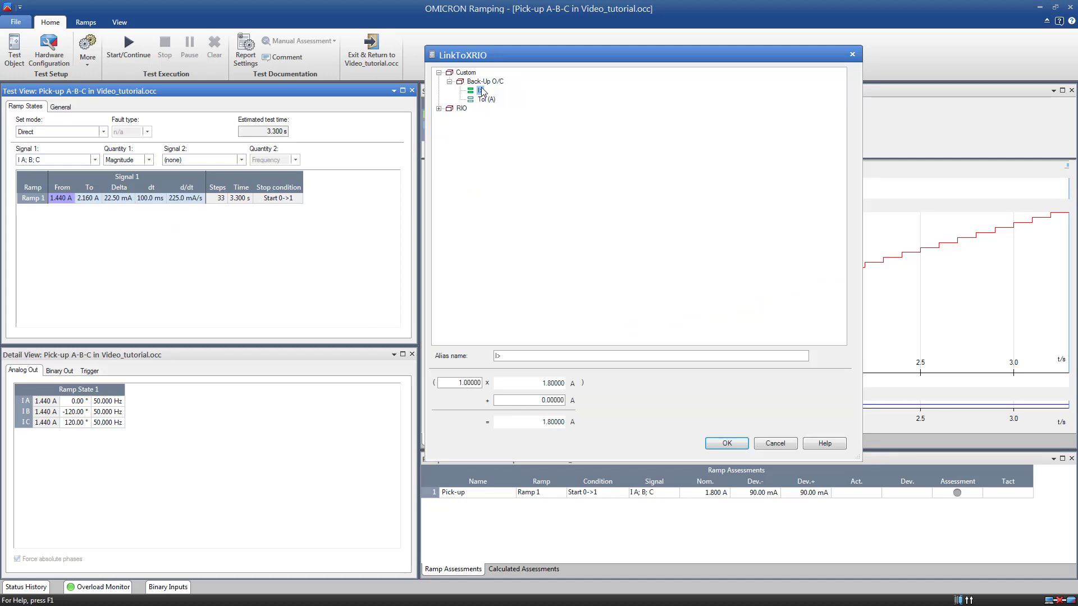
left_click_drag(456, 383, 488, 382)
type("1.2")
left_click(716, 444)
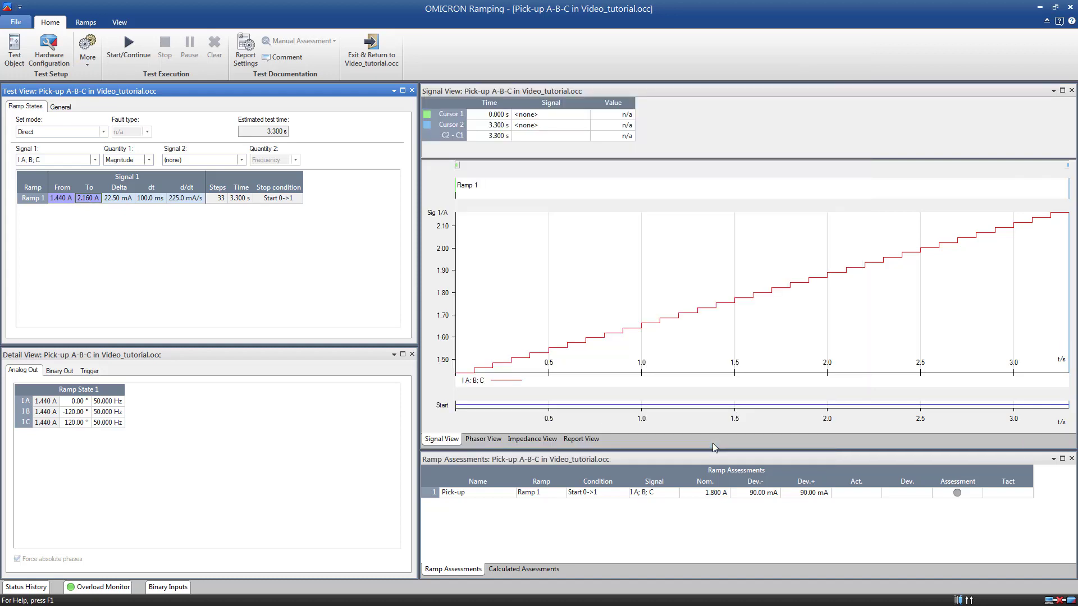
Link the Delta value to Tol (A) with factor 0.25 (22.50 mA).
right_click(126, 202)
left_click(133, 211)
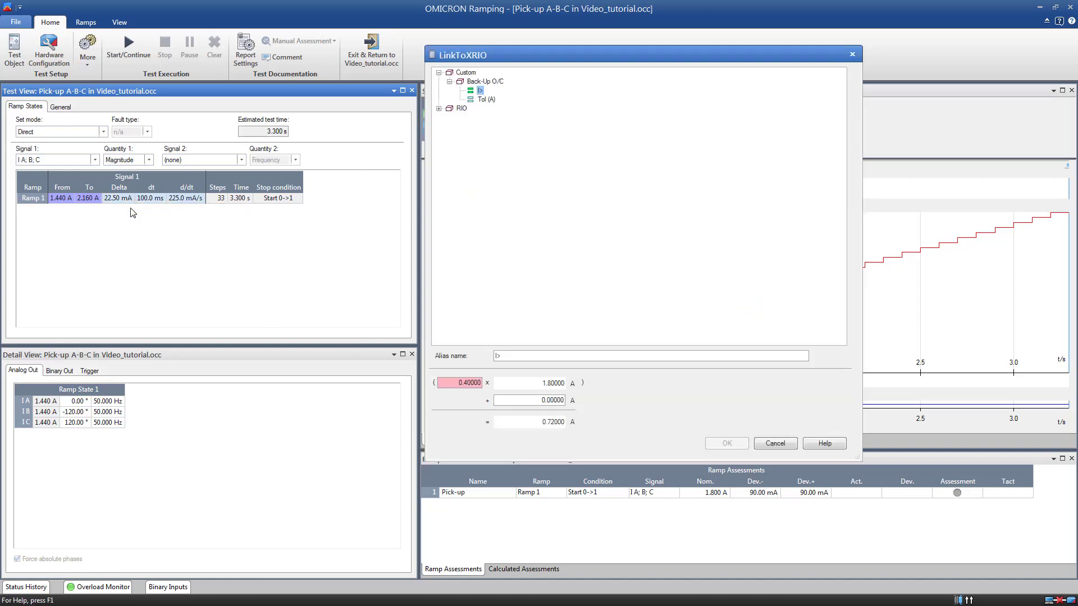
left_click(486, 101)
left_click(477, 383)
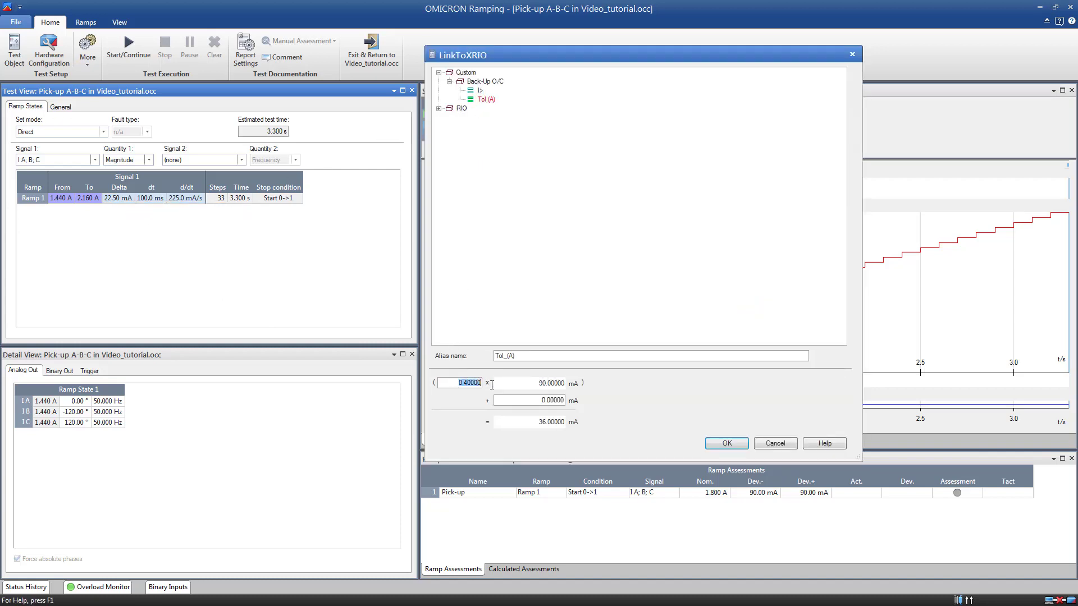
type("0.25")
left_click(716, 443)
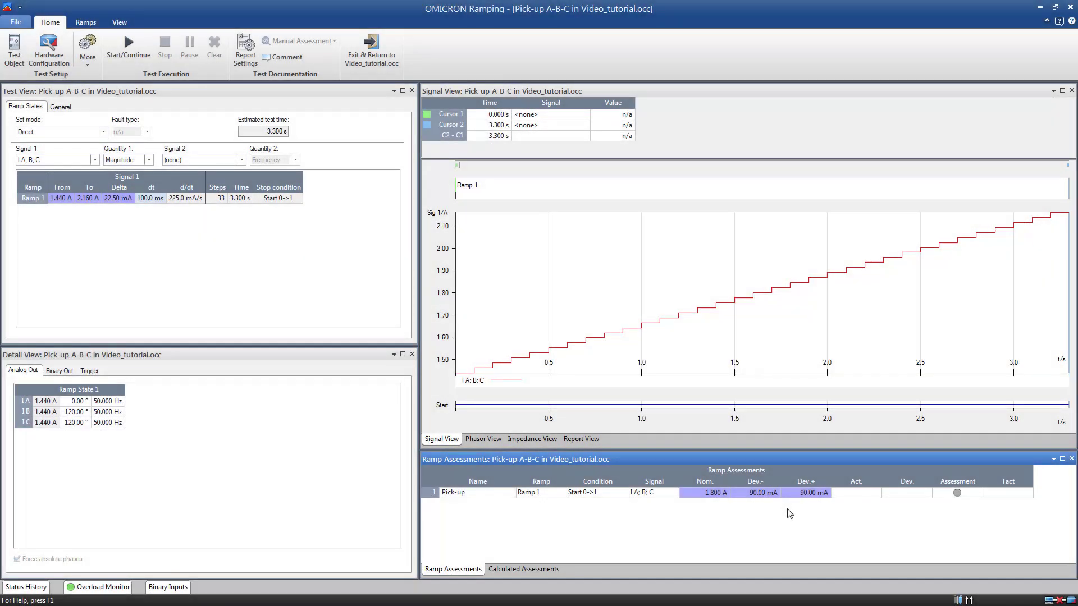
mouse_move(796, 497)
Edit the Back-Up O/C I> pickup in the Test Object (entering 3) and apply it to the linked ramp.
left_click(15, 70)
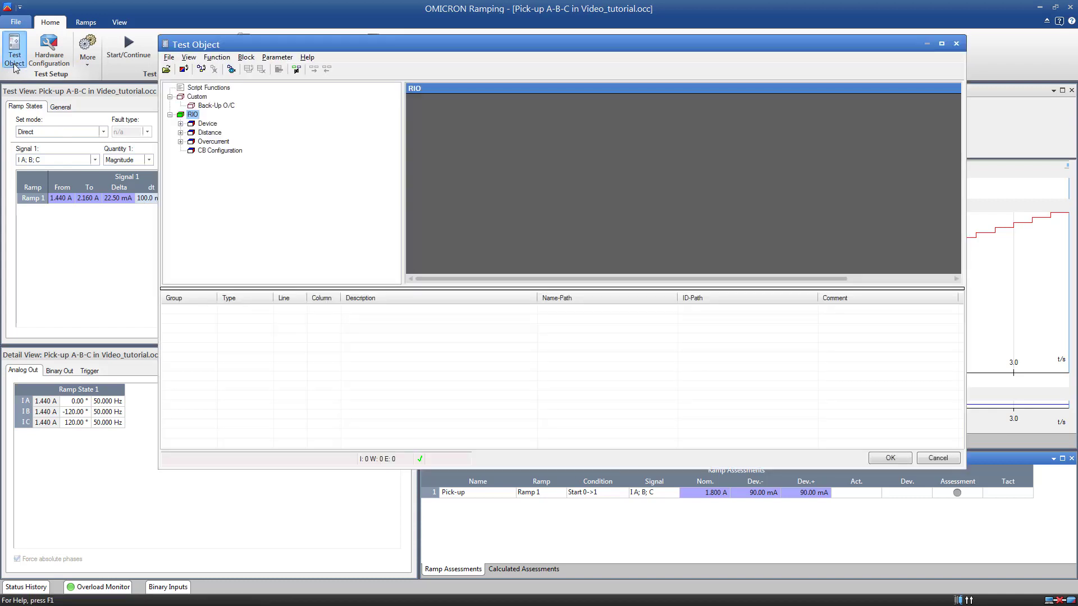
left_click(216, 107)
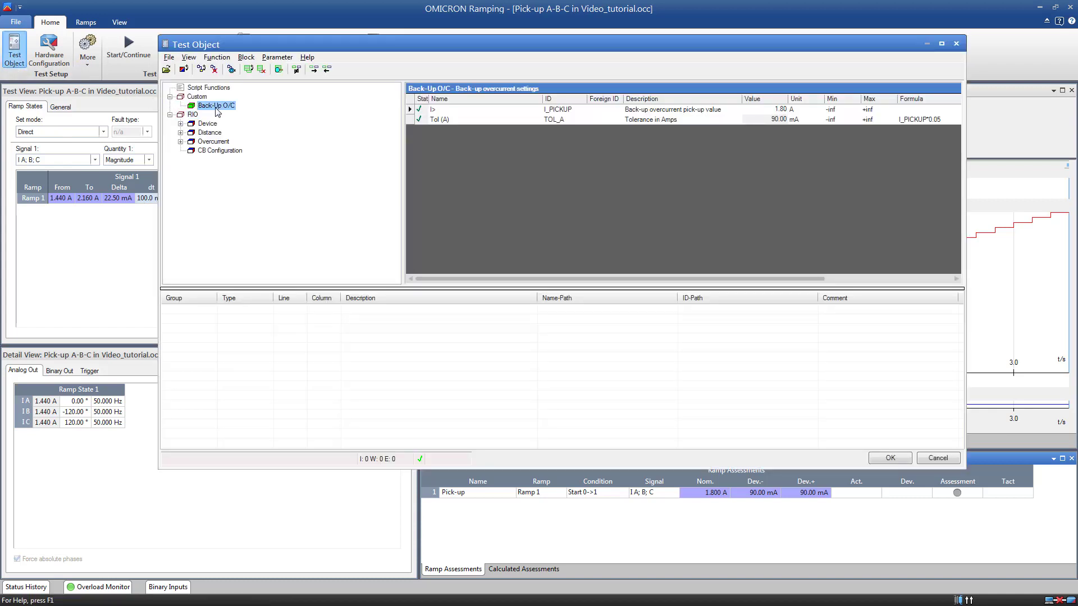
double_click(754, 114)
type("3")
key("Return")
left_click(886, 459)
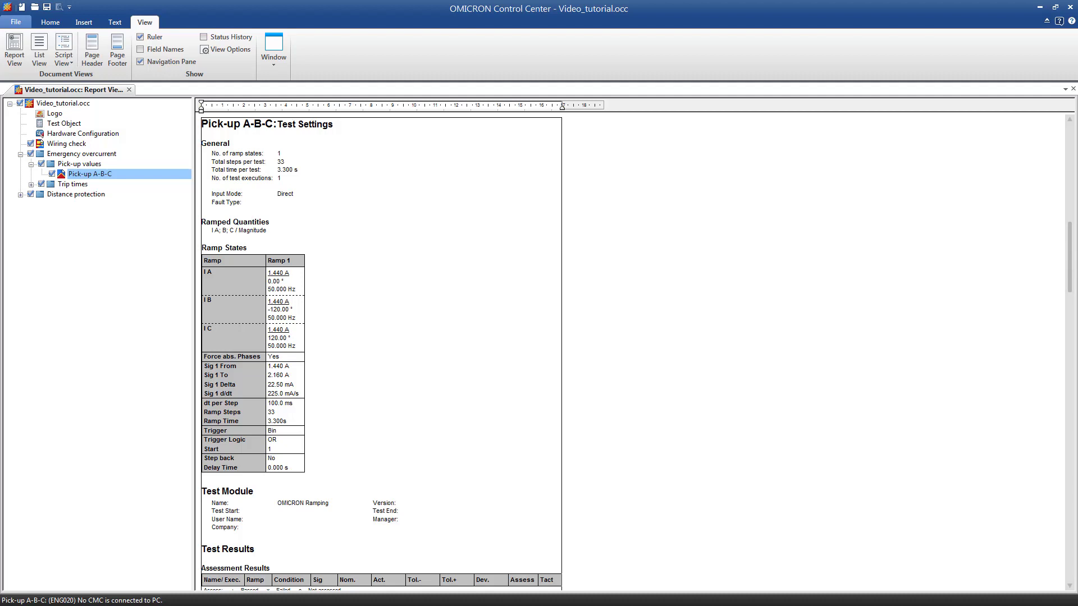
Copy the Pick-up A-B-C test module and paste a duplicate under Pick-up values.
right_click(141, 175)
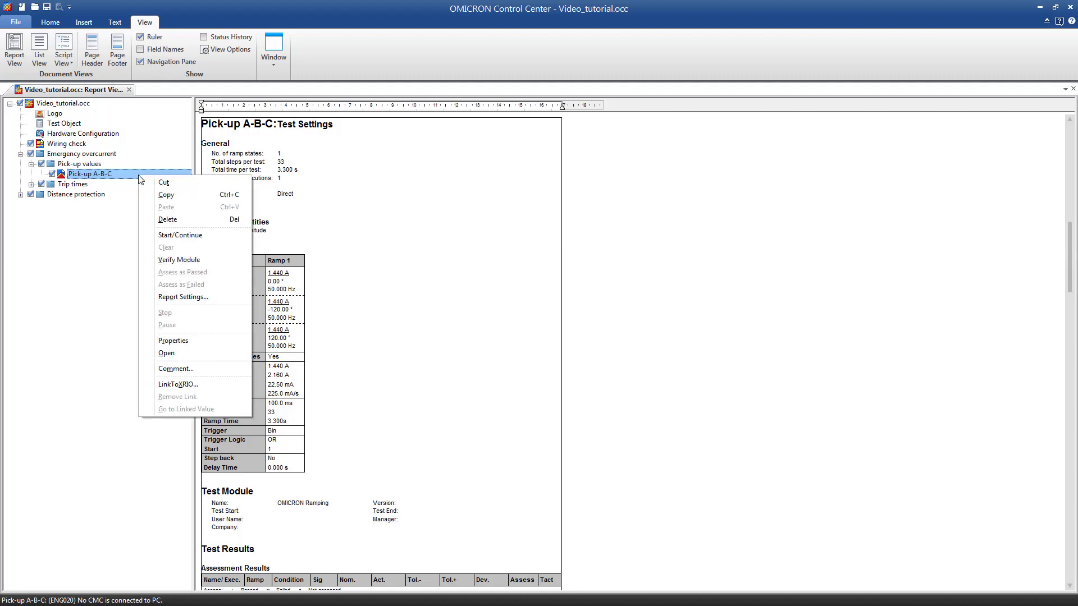
left_click(144, 197)
right_click(145, 184)
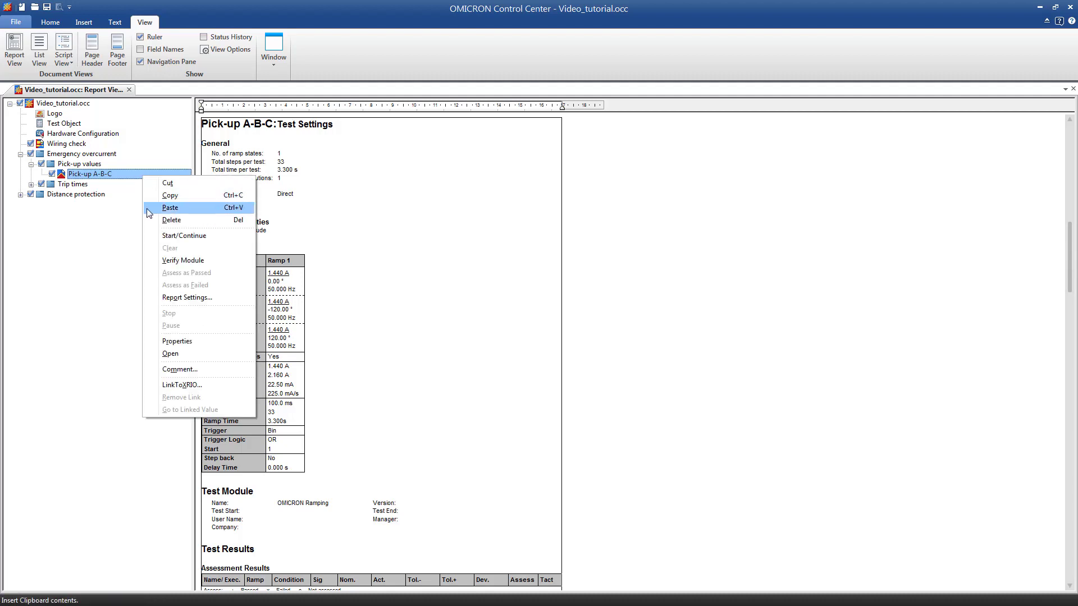
left_click(155, 206)
Rename the duplicate to Pick-up A-N and open it in Ramping.
left_click(133, 184)
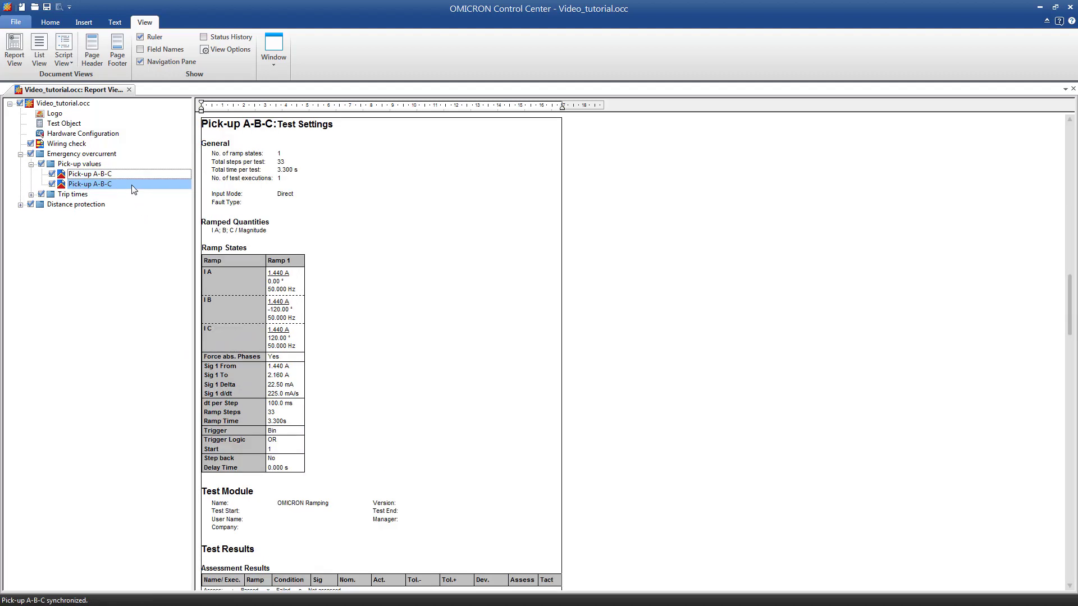
left_click(133, 185)
key("End")
key("BackSpace")
key("BackSpace")
key("BackSpace")
type("N")
key("Return")
double_click(134, 185)
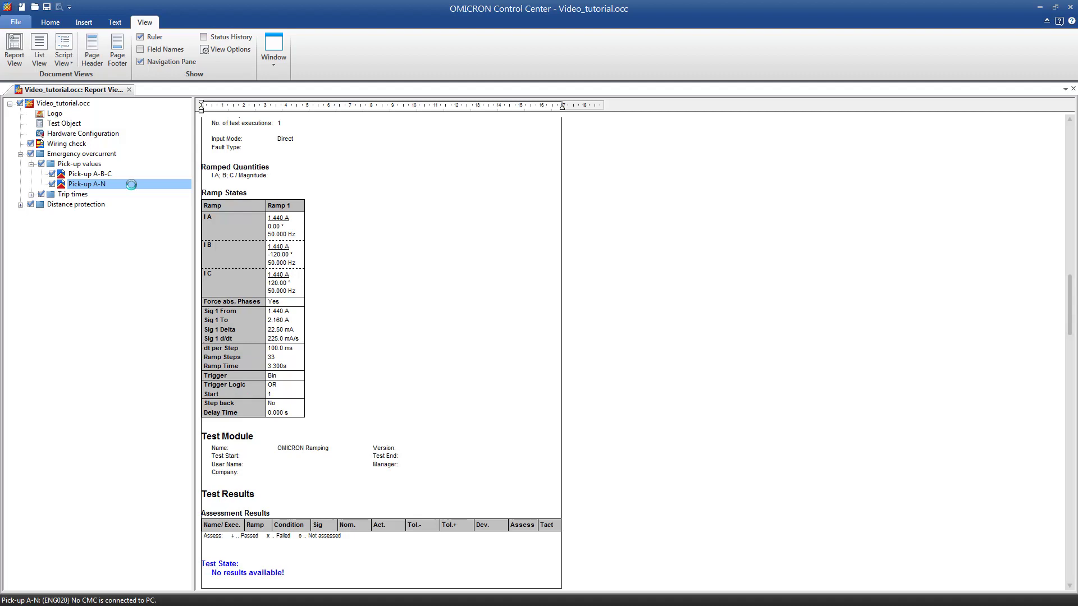
Maximize the Ramping window, set Signal 1 to ramp only I A, and close the module.
double_click(267, 144)
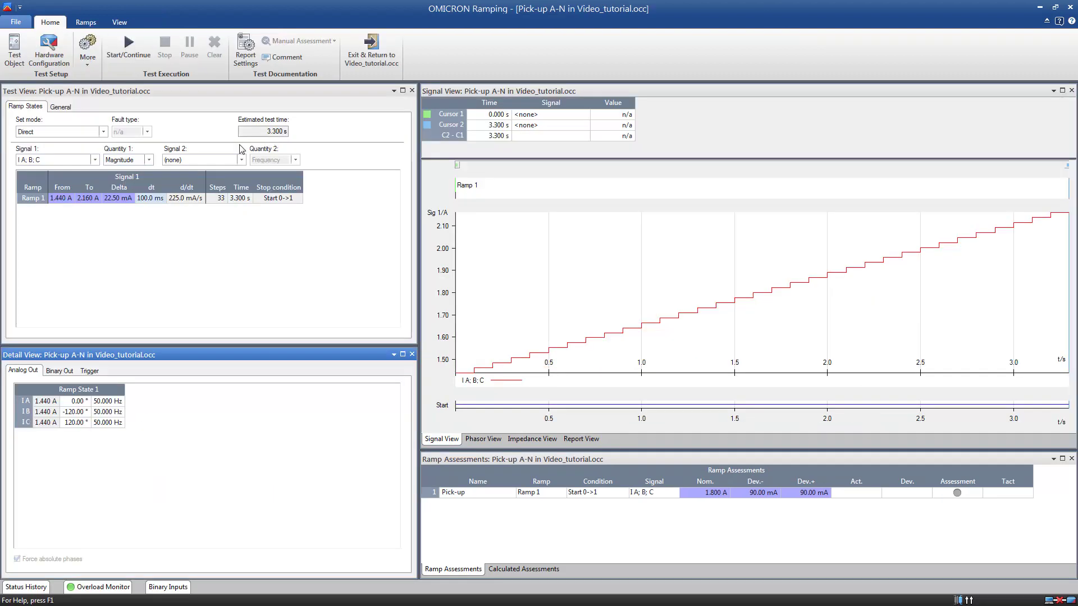
left_click(95, 160)
left_click(96, 170)
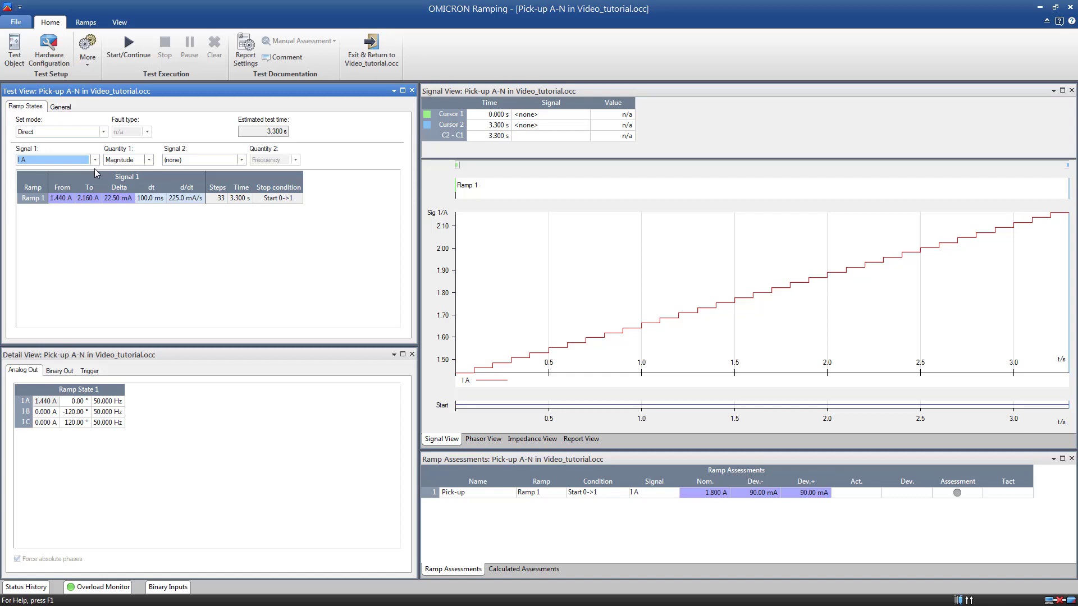
key("alt+F4")
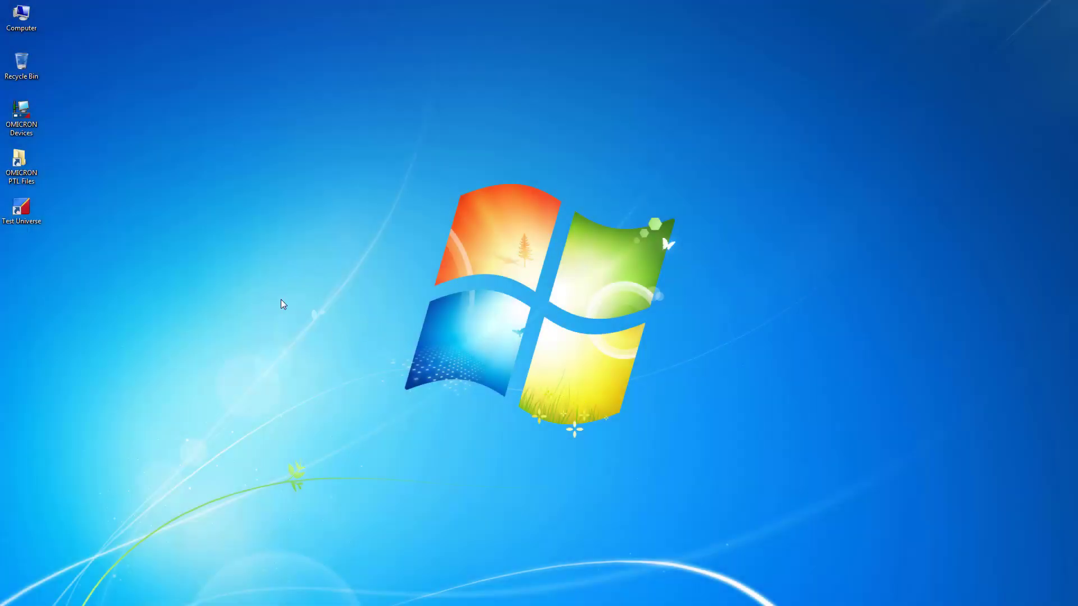
Open the OMICRON PTL Files folder from the desktop.
double_click(27, 178)
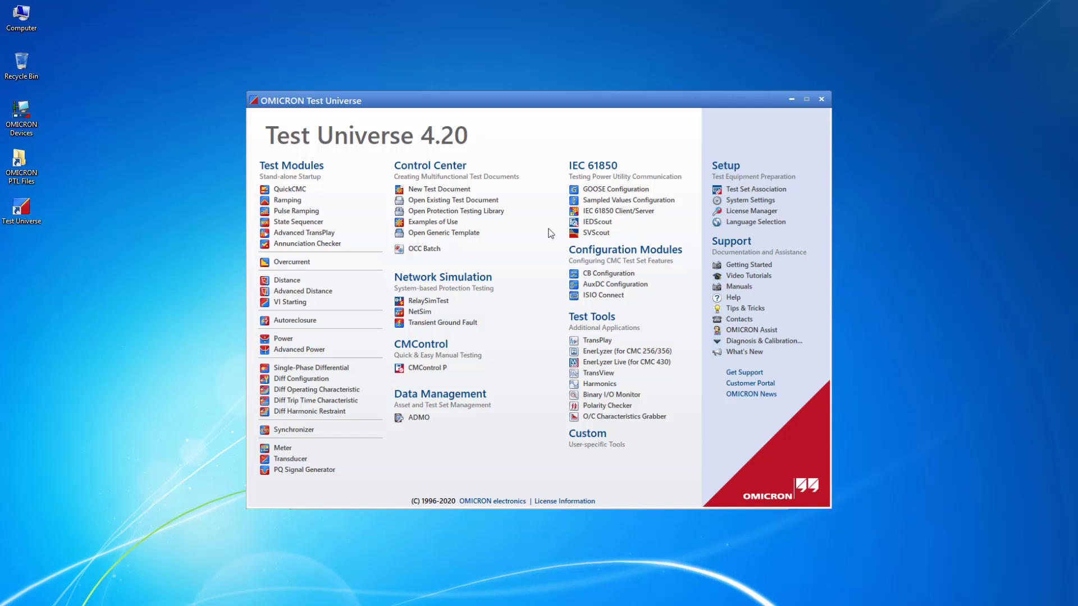
Create a new document from the ABB REL670 V2.1 A32 Line template in the Protection Testing Library.
left_click(491, 201)
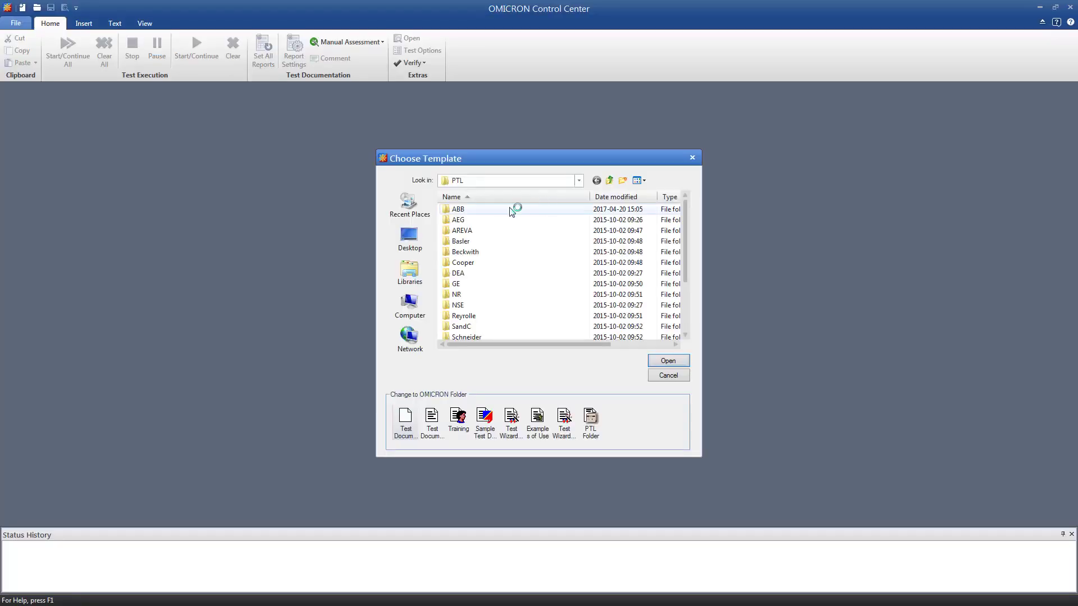
double_click(481, 210)
scroll(476, 239, "down", 5)
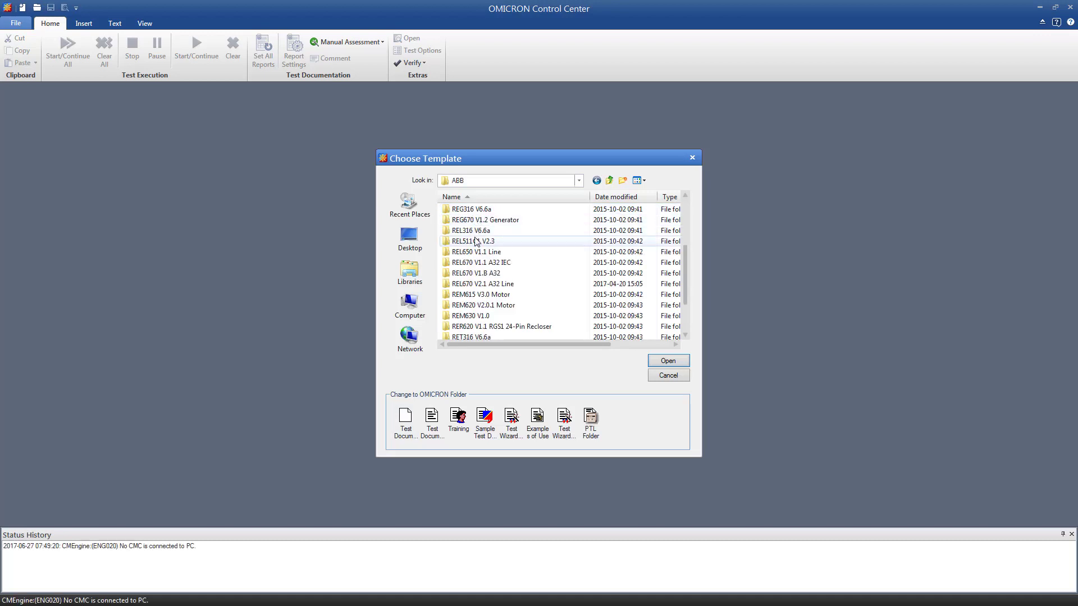
double_click(477, 283)
left_click(494, 209)
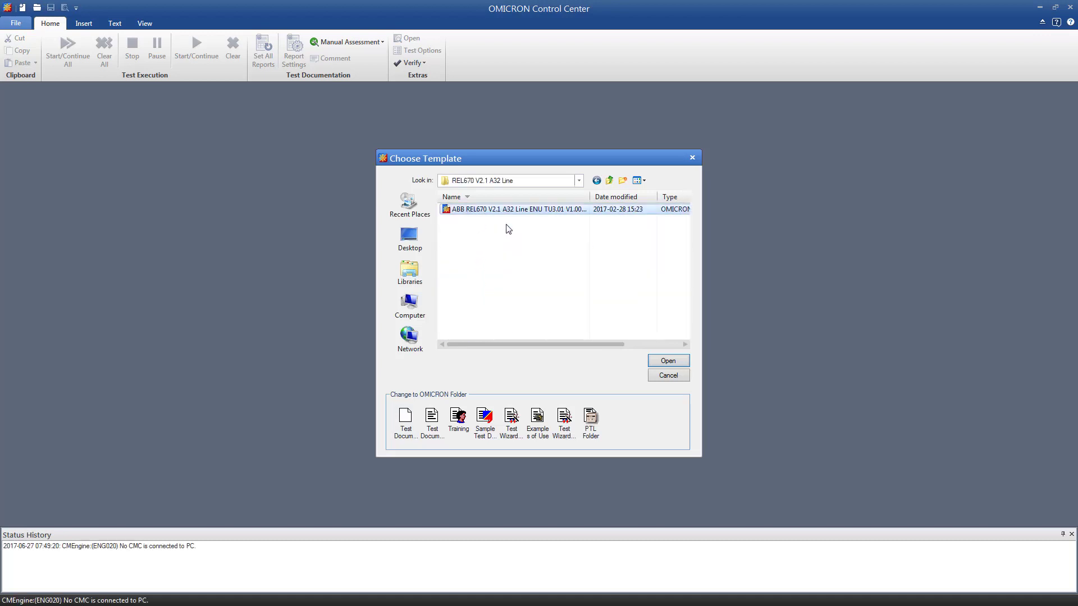
left_click(668, 360)
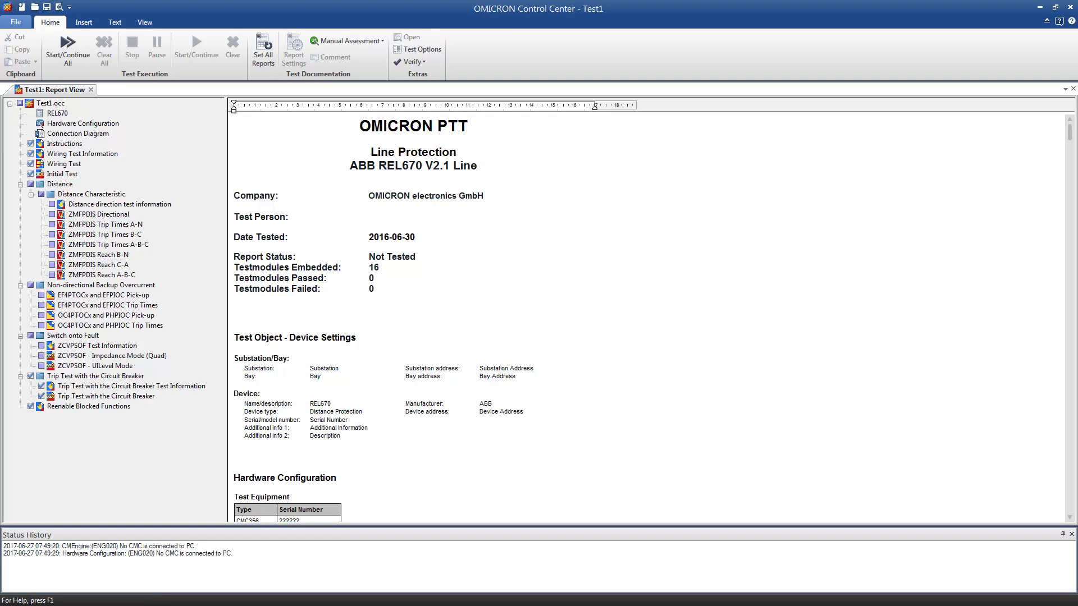